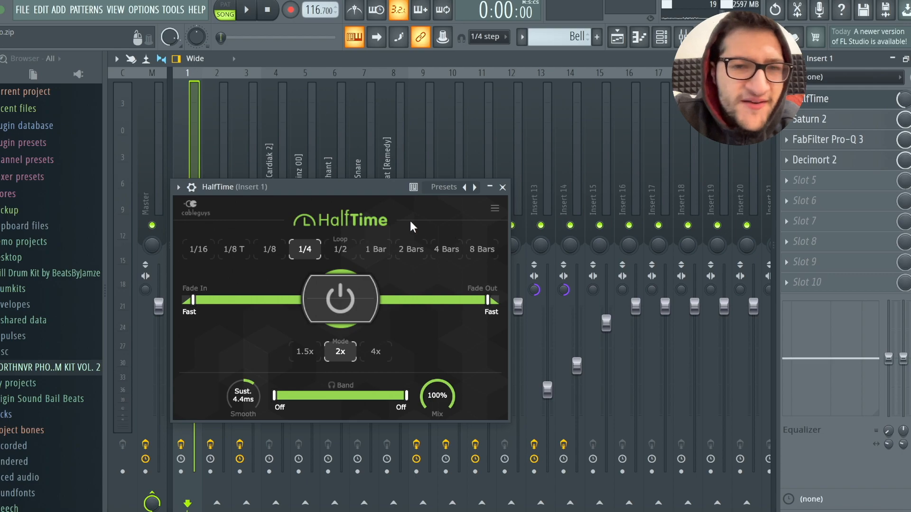
Open Saturn 2 and FabFilter Pro-Q 3 on Insert 1 to examine their settings
{"action": "left_click", "coordinate": [823, 122]}
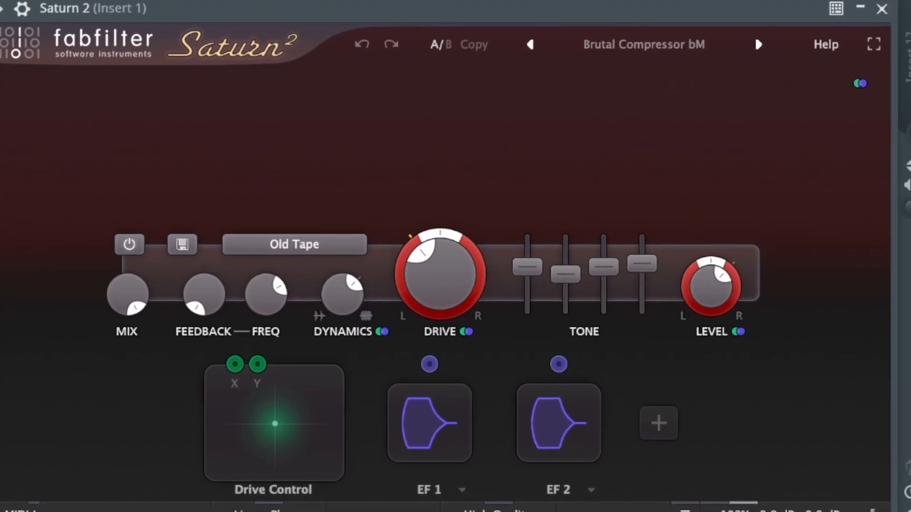
{"action": "left_click", "coordinate": [901, 128]}
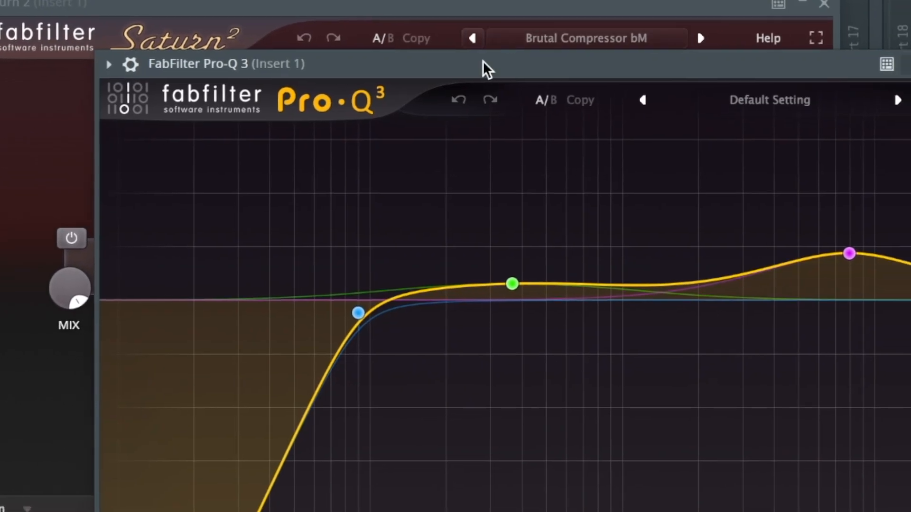
{"action": "left_click_drag", "start_coordinate": [482, 61], "coordinate": [322, 0]}
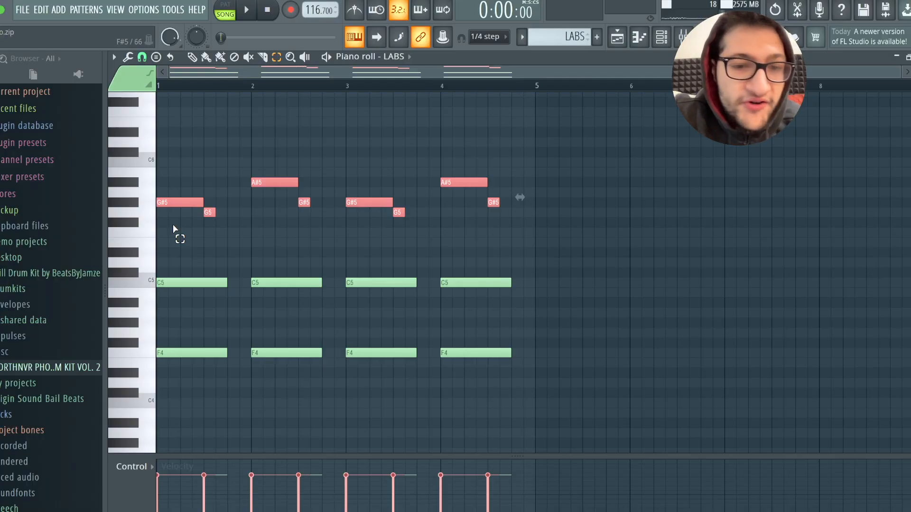
Lower the selected upper LABS melody notes one octave, raise them back one octave, and play the part
{"action": "key", "text": "ctrl+Down"}
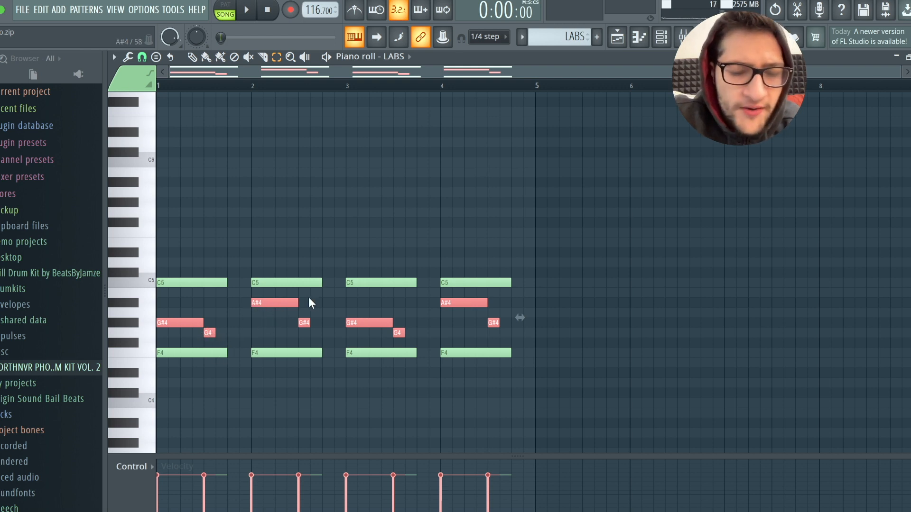
{"action": "key", "text": "ctrl+Up"}
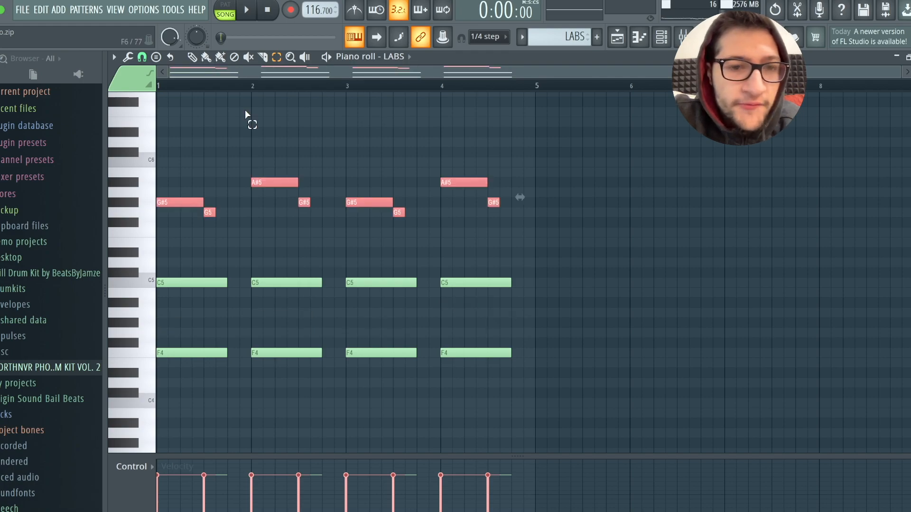
{"action": "key", "text": "space"}
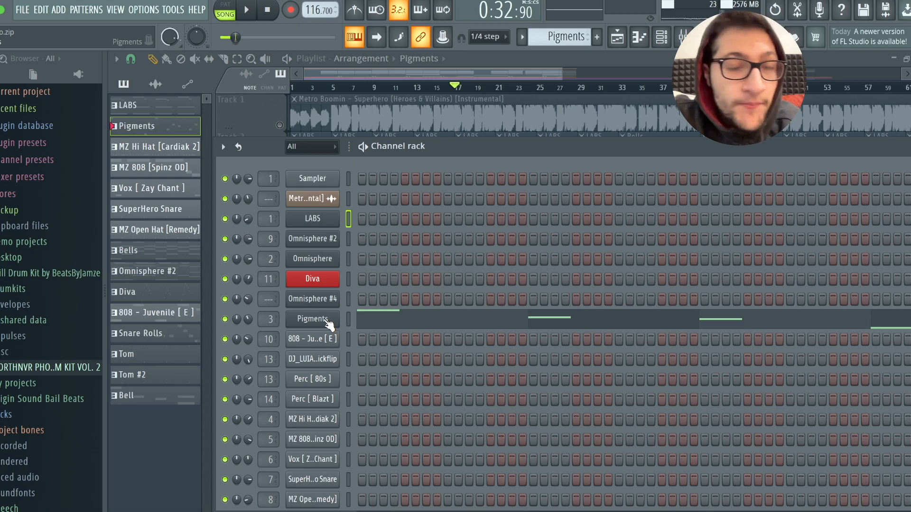
Open the Pigments channel and examine its Engine 1 wavetable and Engine 2 analog pages
{"action": "left_click", "coordinate": [327, 321]}
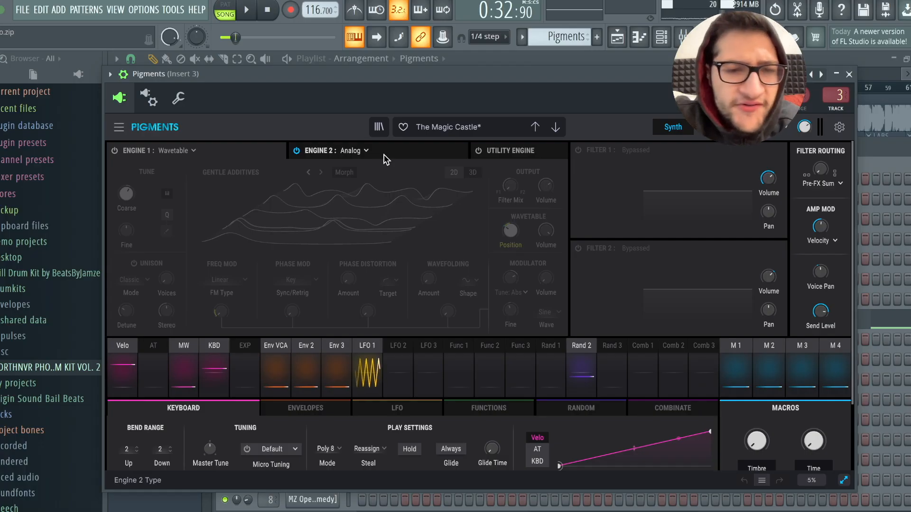
{"action": "left_click", "coordinate": [384, 158]}
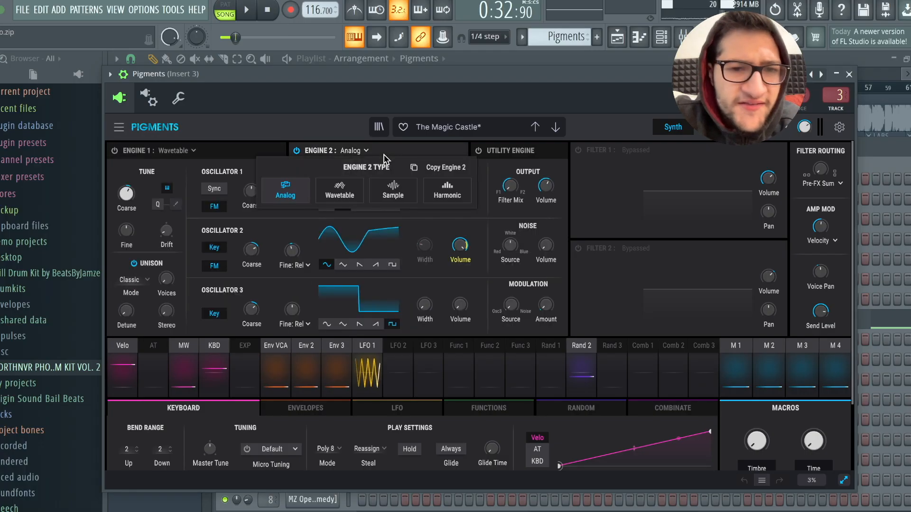
{"action": "left_click", "coordinate": [247, 158]}
{"action": "left_click", "coordinate": [231, 154]}
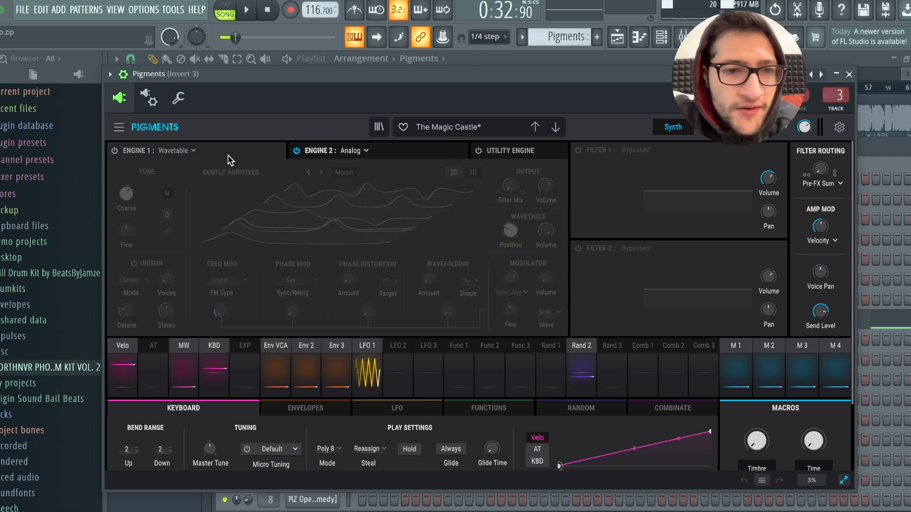
{"action": "left_click", "coordinate": [316, 154]}
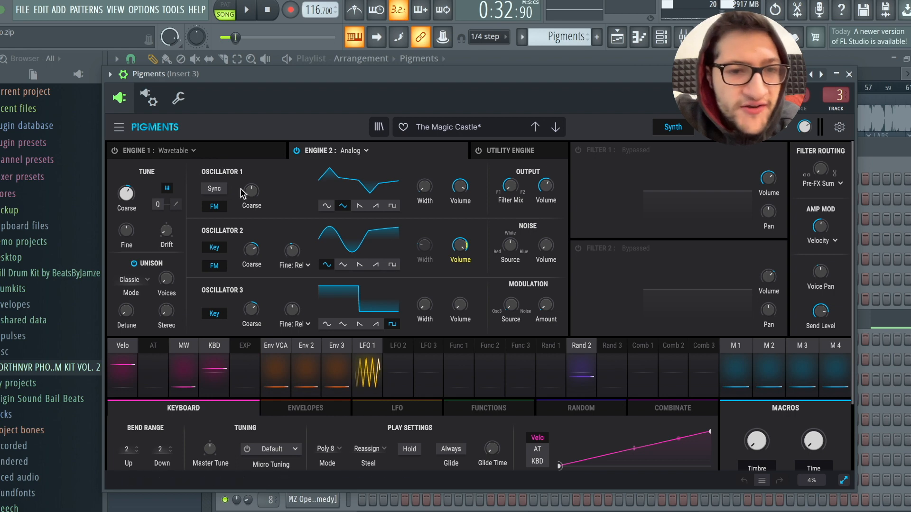
Switch Engine 2's oscillators 1 and 2 to square waves, and return them to triangle and sine respectively
{"action": "left_click", "coordinate": [393, 206]}
{"action": "left_click", "coordinate": [393, 264]}
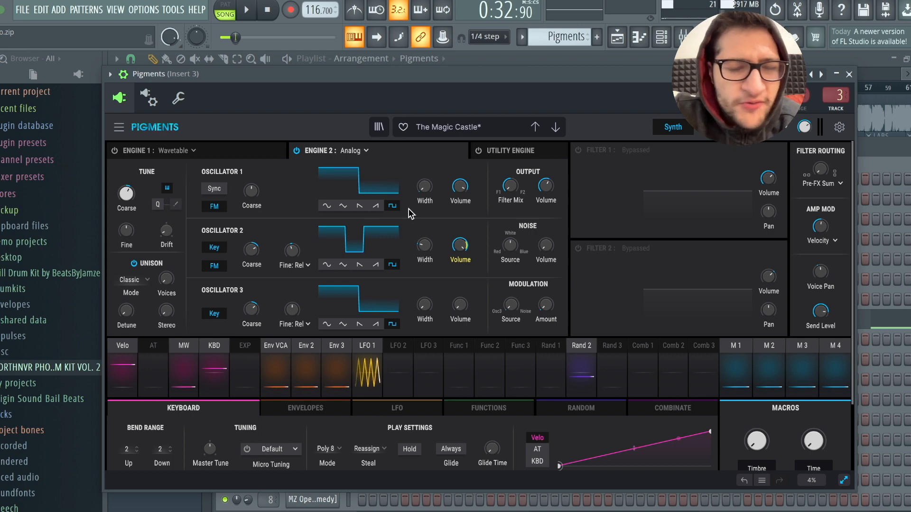
{"action": "left_click", "coordinate": [343, 206]}
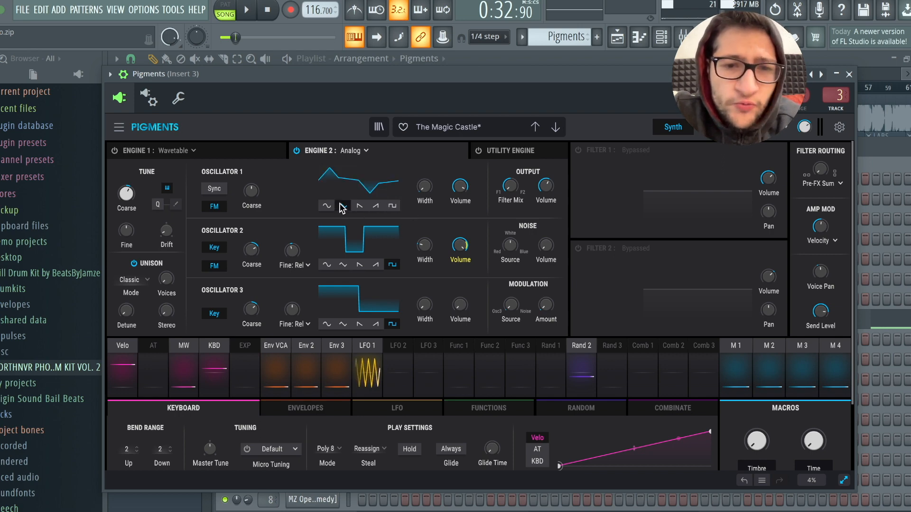
{"action": "left_click", "coordinate": [327, 265]}
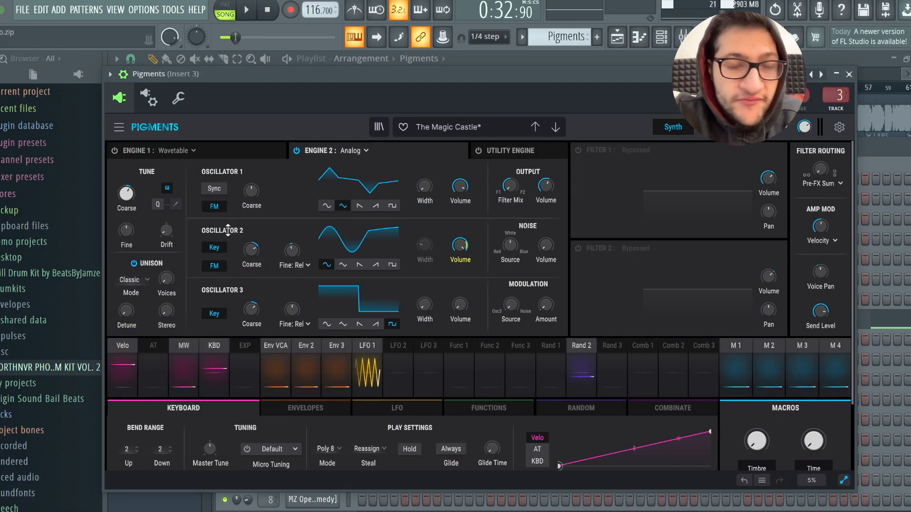
{"action": "mouse_move", "coordinate": [249, 246]}
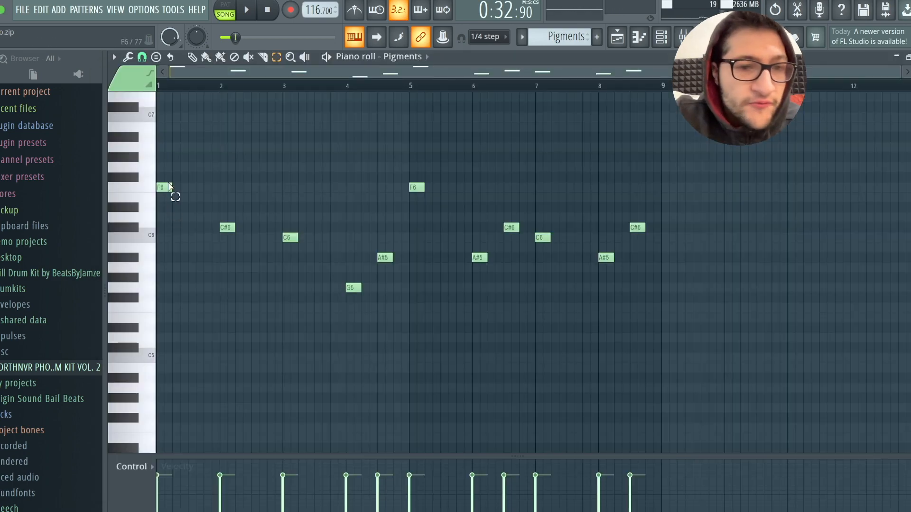
Audition the opening notes of the Pigments melody, and solo the narrow cut band in Insert 3's Pro-Q 3
{"action": "left_click_drag", "start_coordinate": [162, 163], "coordinate": [270, 264]}
{"action": "key", "text": "space"}
{"action": "left_click", "coordinate": [340, 290]}
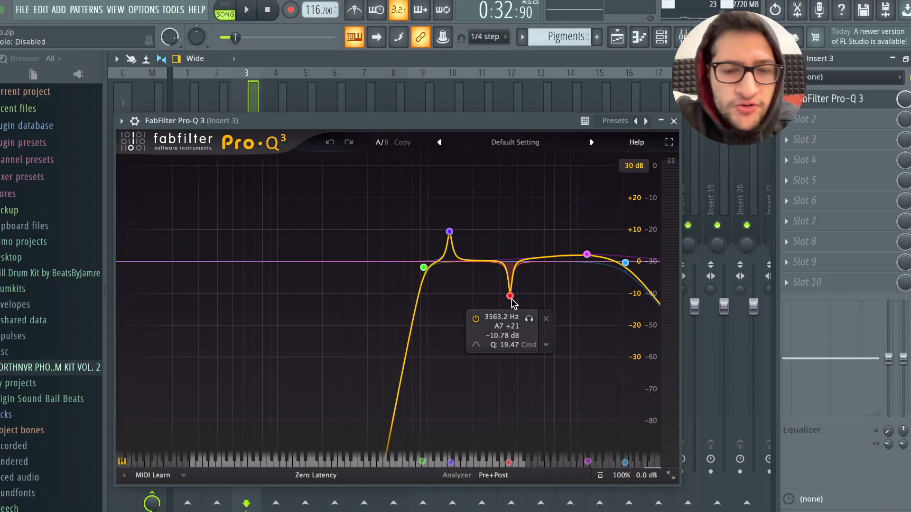
{"action": "left_click", "coordinate": [529, 320]}
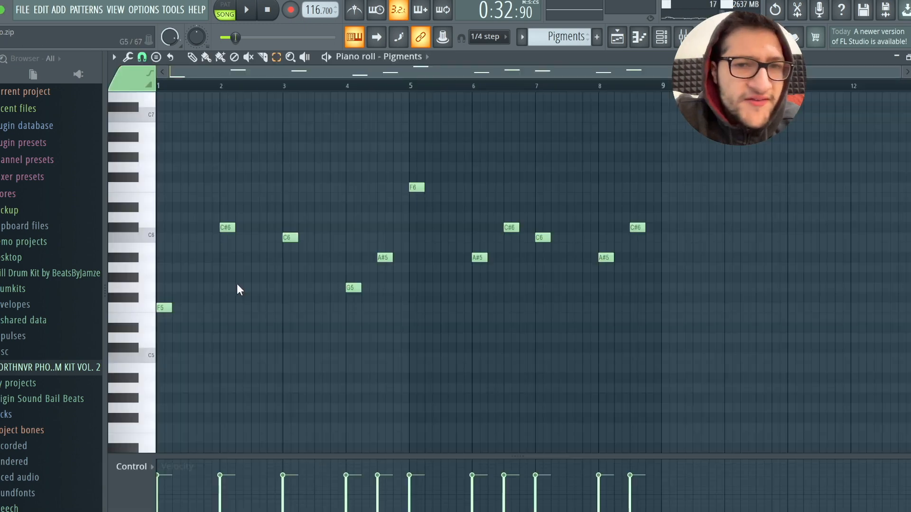
Highlight the opening F5 and the following C#6 in the Pigments melody to examine their interval
{"action": "left_click_drag", "start_coordinate": [197, 277], "coordinate": [155, 331]}
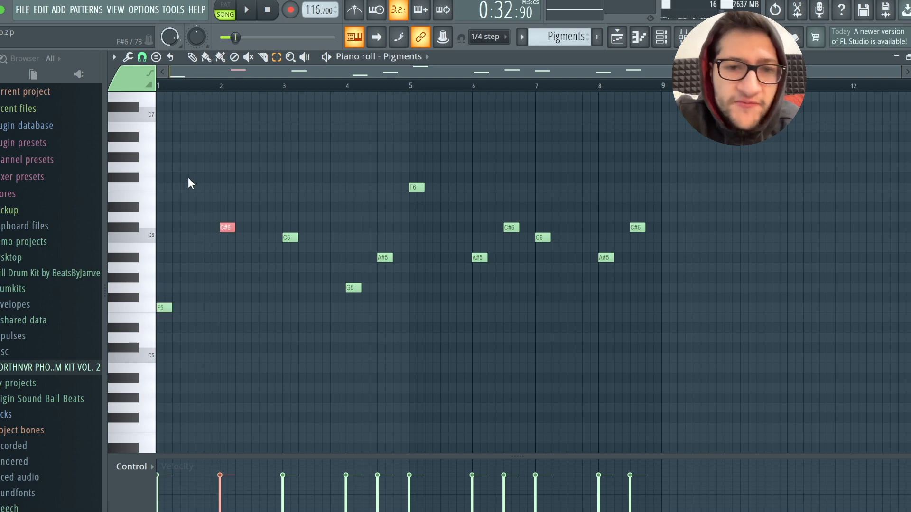
{"action": "left_click_drag", "start_coordinate": [192, 173], "coordinate": [273, 264]}
{"action": "left_click_drag", "start_coordinate": [195, 193], "coordinate": [241, 249]}
{"action": "left_click_drag", "start_coordinate": [196, 193], "coordinate": [245, 261]}
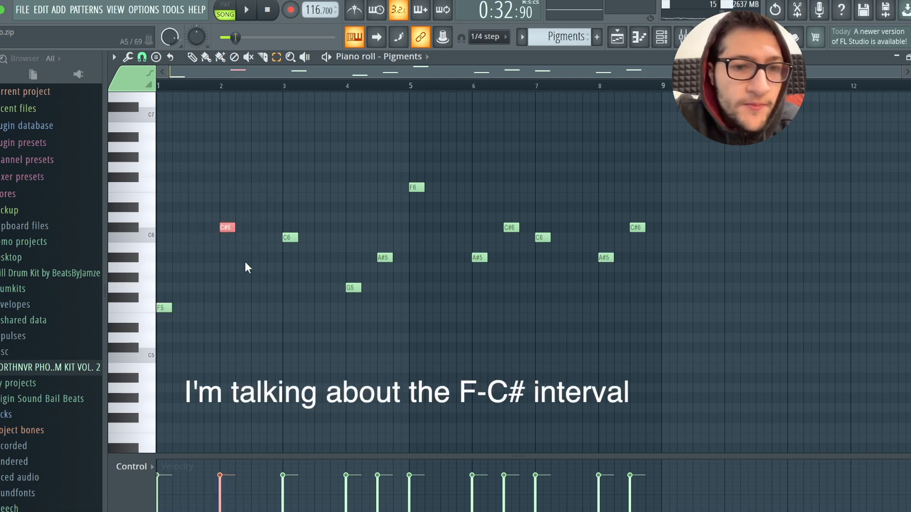
{"action": "left_click_drag", "start_coordinate": [208, 207], "coordinate": [257, 260]}
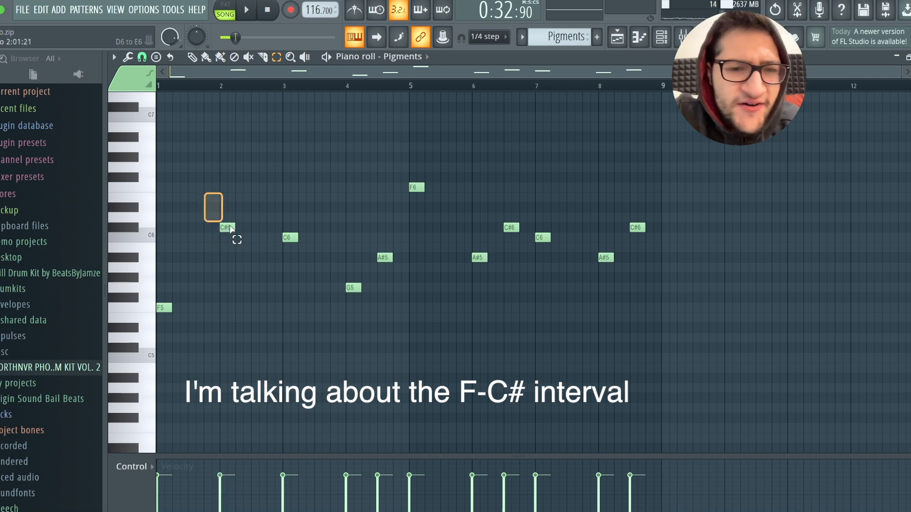
{"action": "left_click_drag", "start_coordinate": [230, 228], "coordinate": [263, 259]}
Highlight the G5 and A#5 notes in bar 4 of the Pigments melody to examine their movement
{"action": "left_click_drag", "start_coordinate": [332, 224], "coordinate": [389, 306]}
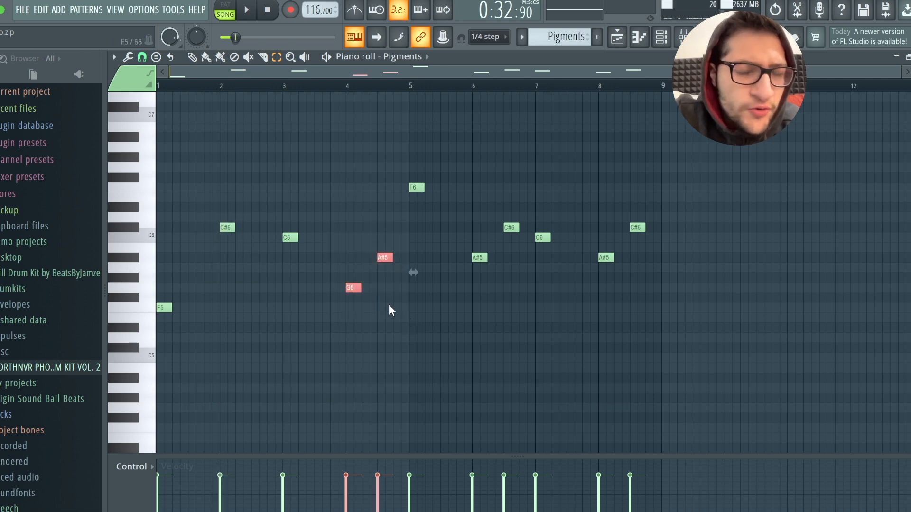
{"action": "left_click_drag", "start_coordinate": [257, 195], "coordinate": [394, 302]}
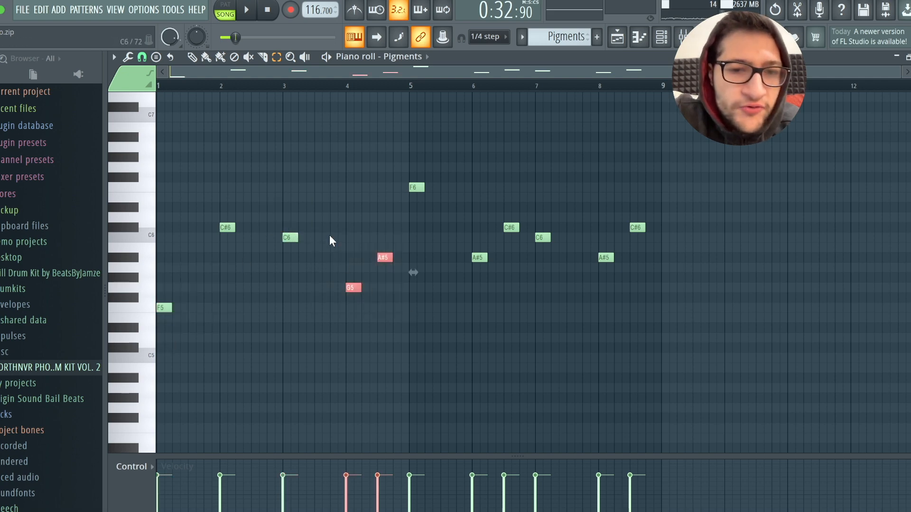
{"action": "left_click_drag", "start_coordinate": [362, 277], "coordinate": [363, 293]}
{"action": "left_click_drag", "start_coordinate": [322, 253], "coordinate": [379, 298]}
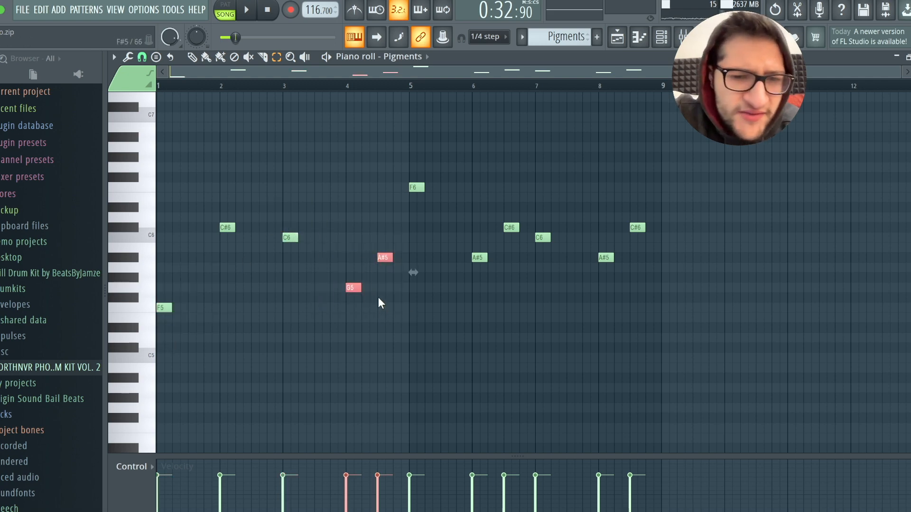
{"action": "left_click_drag", "start_coordinate": [354, 232], "coordinate": [409, 278]}
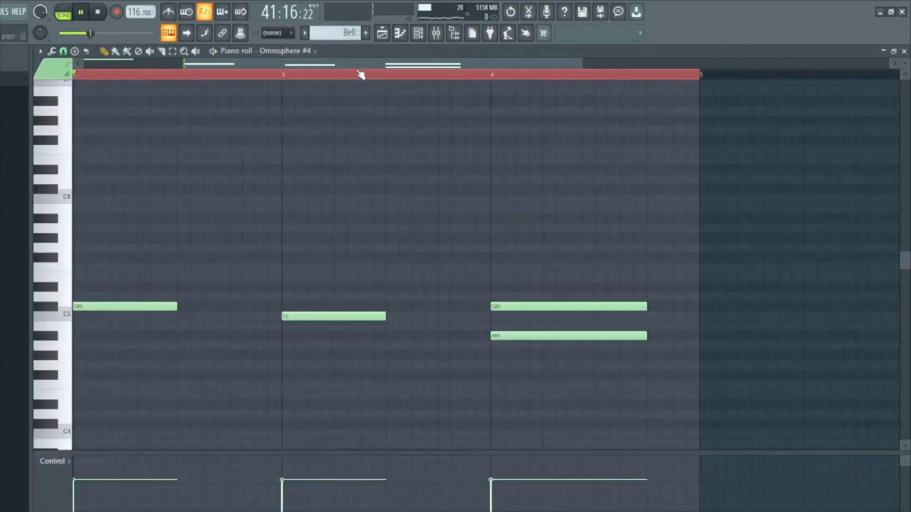
Review the Omnisphere #4 notes from bar 1, and open the Bells pattern's Omnisphere notes in the piano roll
{"action": "left_click_drag", "start_coordinate": [359, 71], "coordinate": [143, 76]}
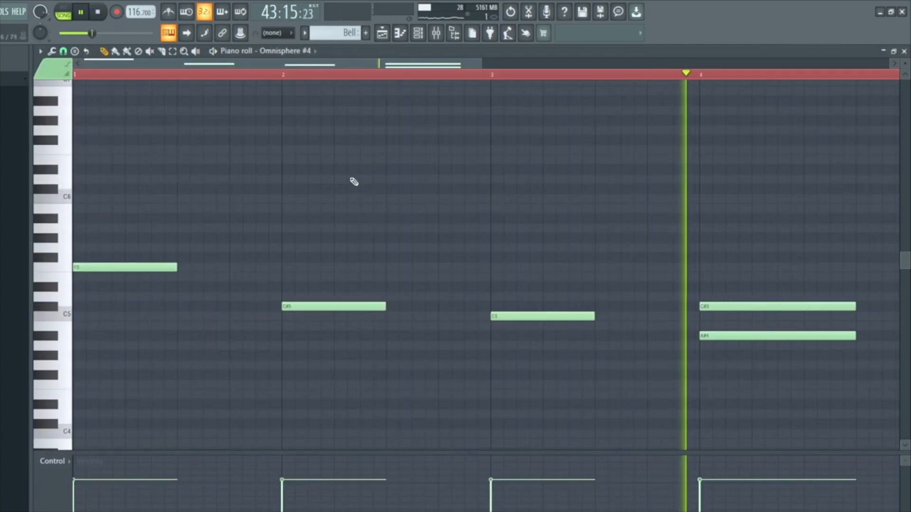
{"action": "key", "text": "F5"}
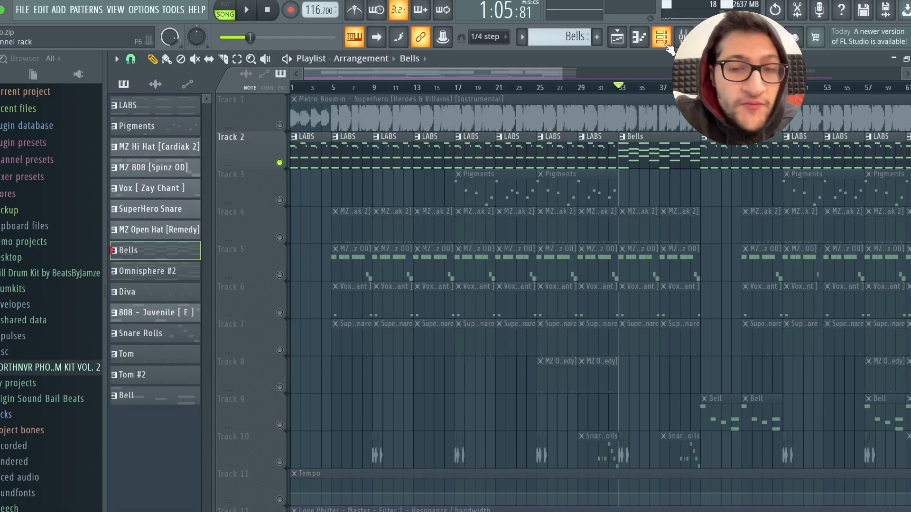
{"action": "left_click", "coordinate": [664, 42]}
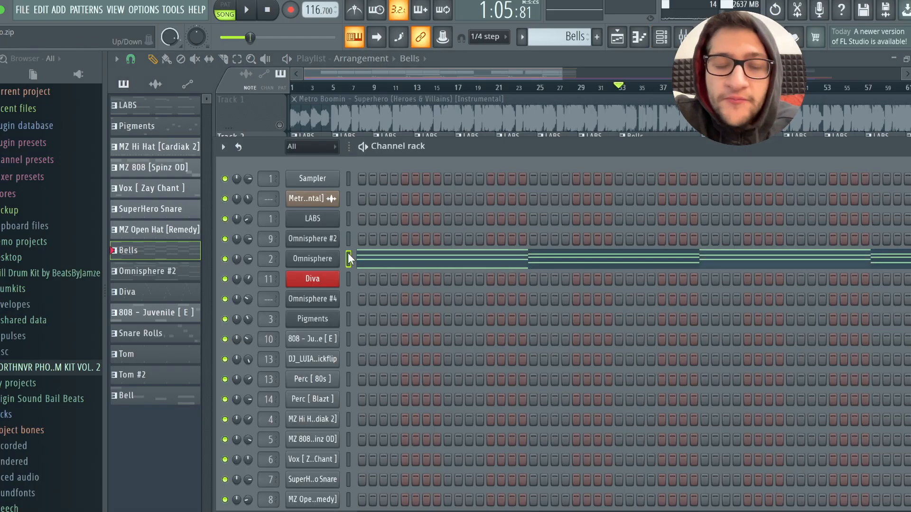
{"action": "left_click", "coordinate": [551, 78]}
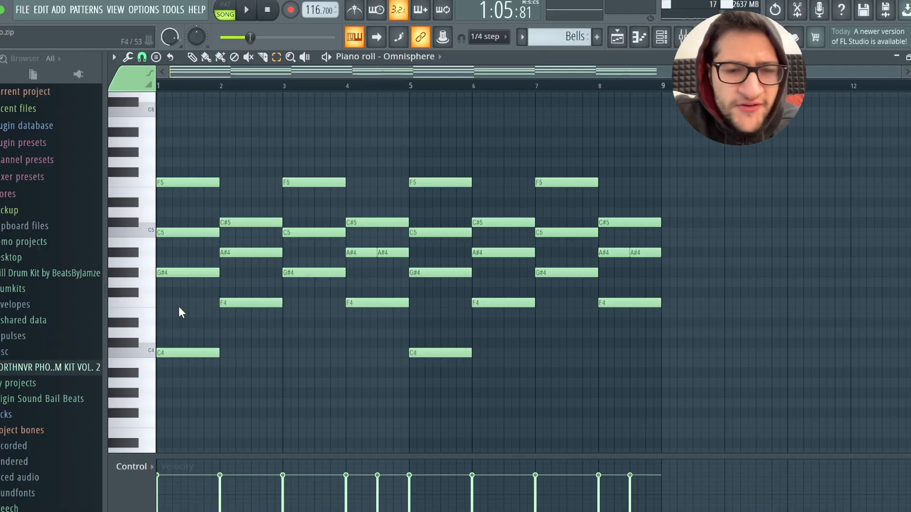
Try lowering the first Bells chord's F5 by one octave, select the chord's close-voiced notes, and undo the change
{"action": "left_click_drag", "start_coordinate": [180, 173], "coordinate": [180, 217]}
{"action": "left_click", "coordinate": [190, 183]}
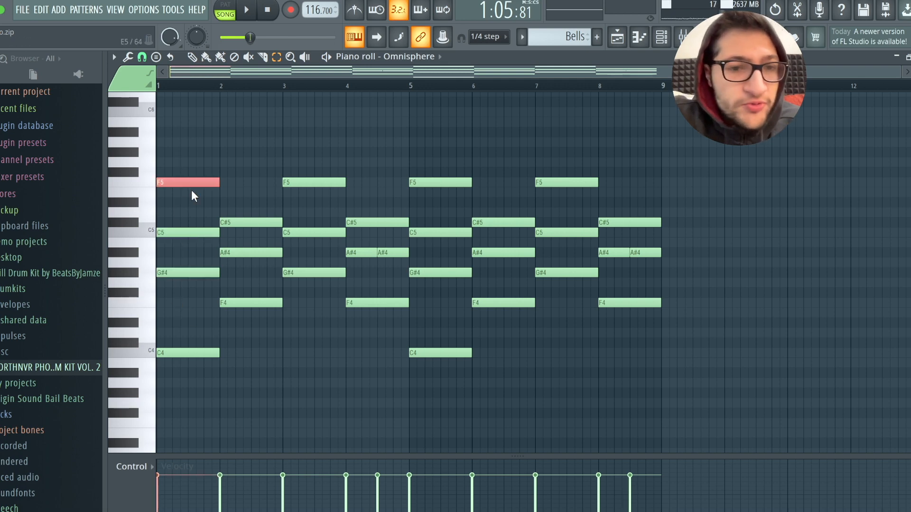
{"action": "key", "text": "ctrl+Down"}
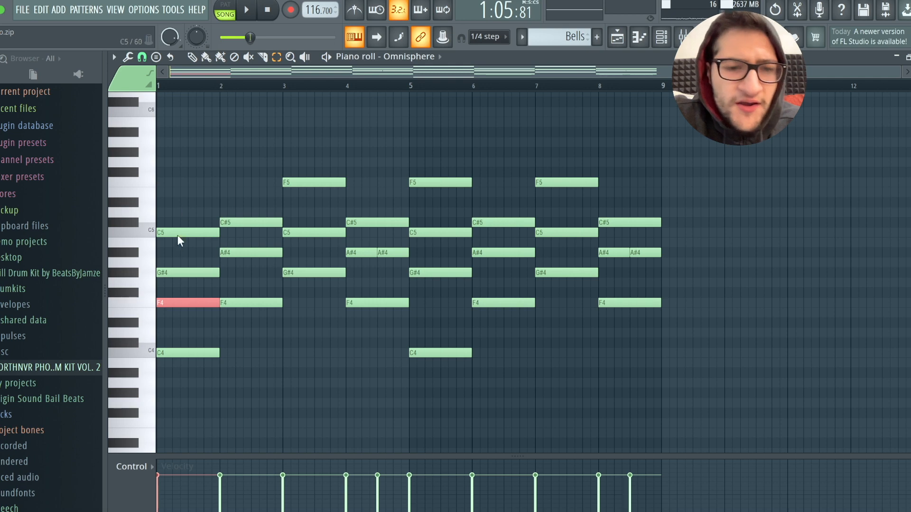
{"action": "left_click_drag", "start_coordinate": [180, 217], "coordinate": [180, 321]}
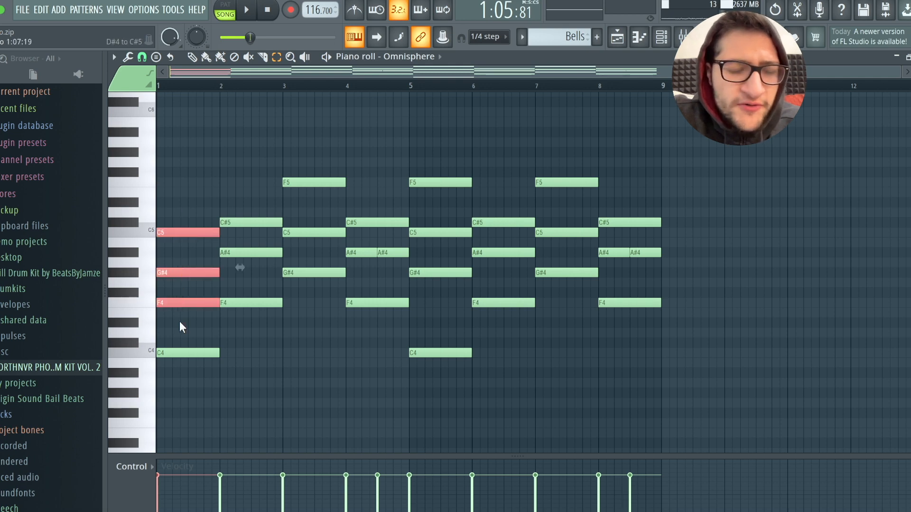
{"action": "key", "text": "ctrl+z"}
{"action": "key", "text": "ctrl+z"}
Lower the second Bells chord's F5 by one octave to F4
{"action": "left_click_drag", "start_coordinate": [238, 284], "coordinate": [239, 269]}
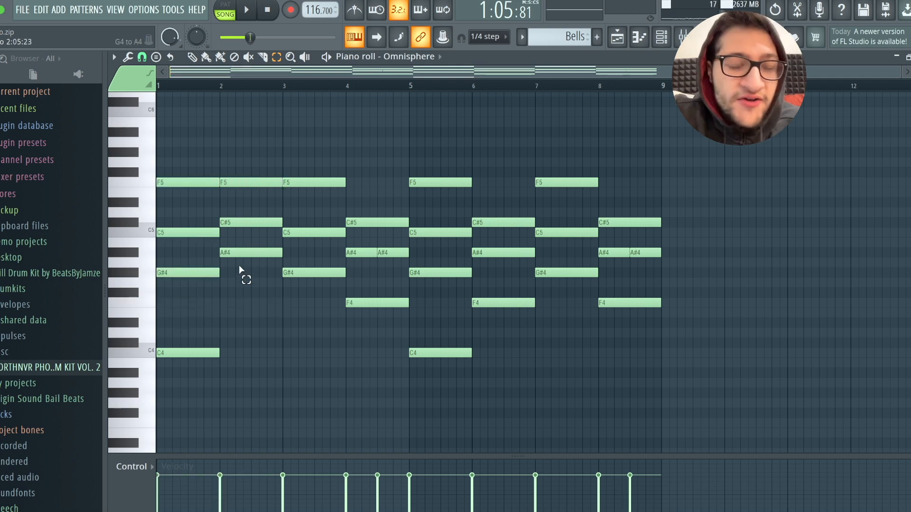
{"action": "left_click_drag", "start_coordinate": [243, 175], "coordinate": [244, 207]}
{"action": "key", "text": "ctrl+Down"}
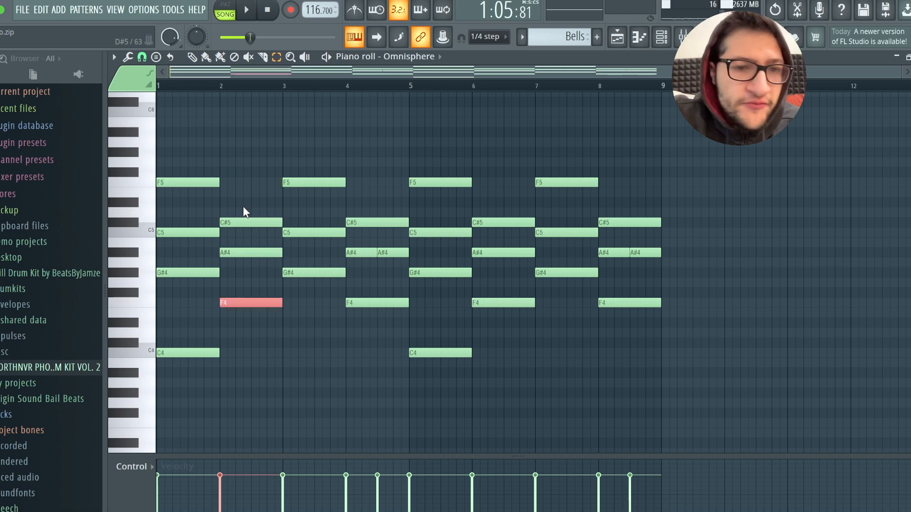
Open the first SuperHero Snare clip from the playlist and examine its snare notes in the piano roll
{"action": "key", "text": "F5"}
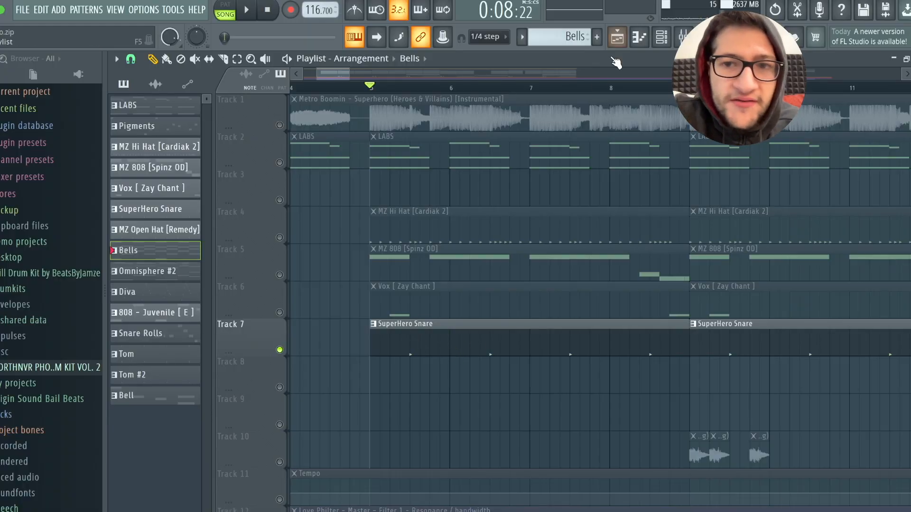
{"action": "double_click", "coordinate": [421, 338]}
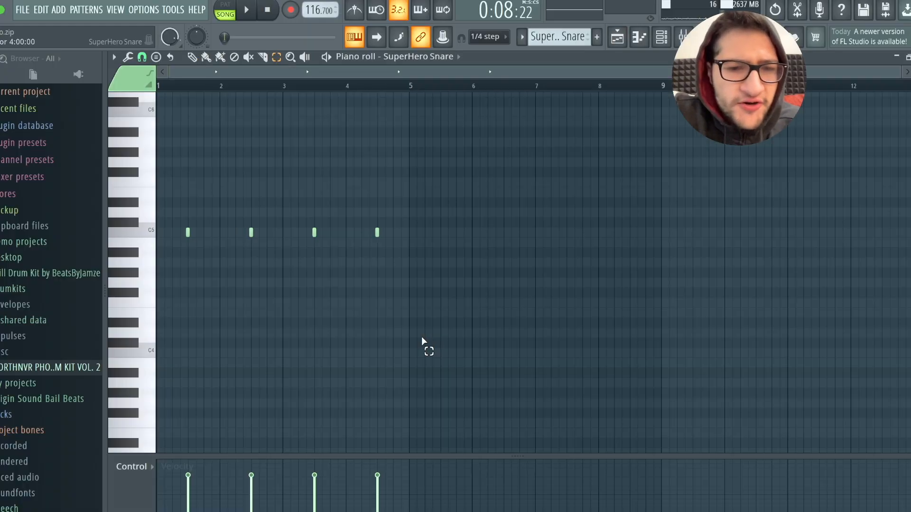
{"action": "key", "text": "space"}
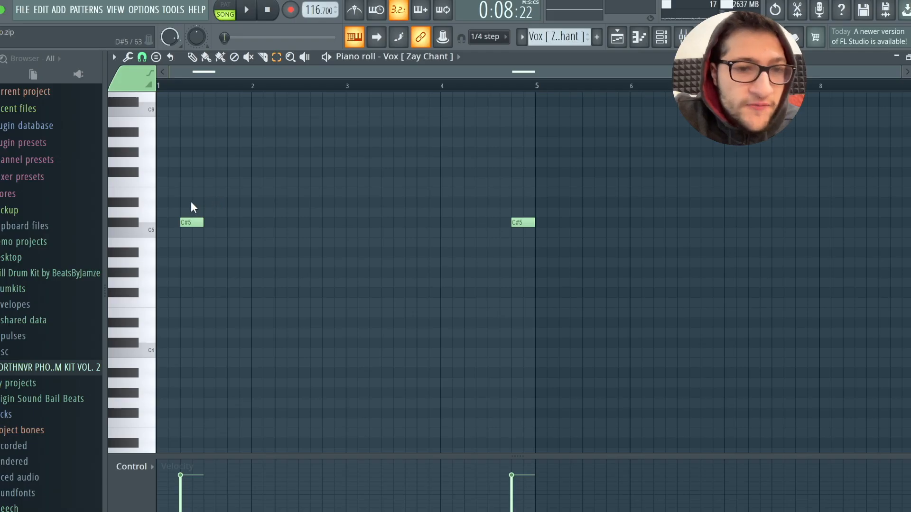
Examine the two C#5 notes of the Vox [ Zay Chant ] pattern, and play the MZ Hi Hat [Cardiak 2] pattern
{"action": "left_click_drag", "start_coordinate": [169, 193], "coordinate": [189, 233]}
{"action": "left_click_drag", "start_coordinate": [494, 178], "coordinate": [522, 230]}
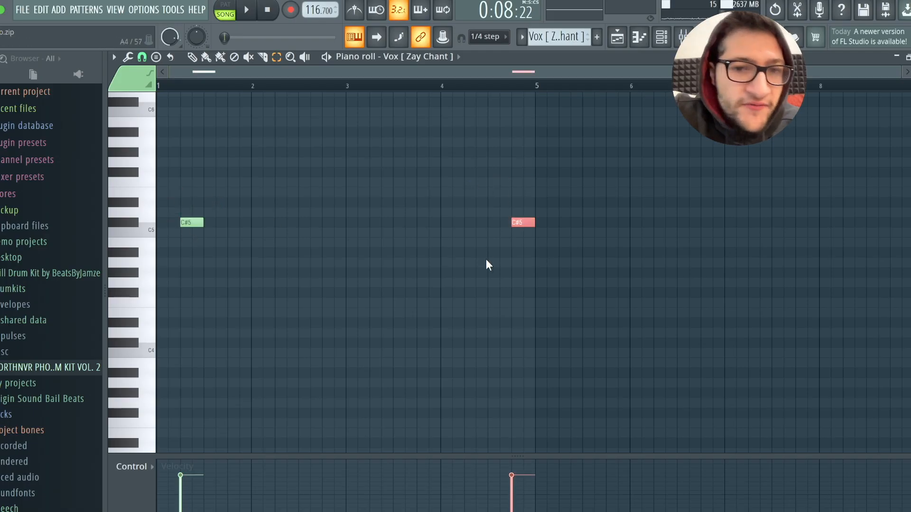
{"action": "key", "text": "space"}
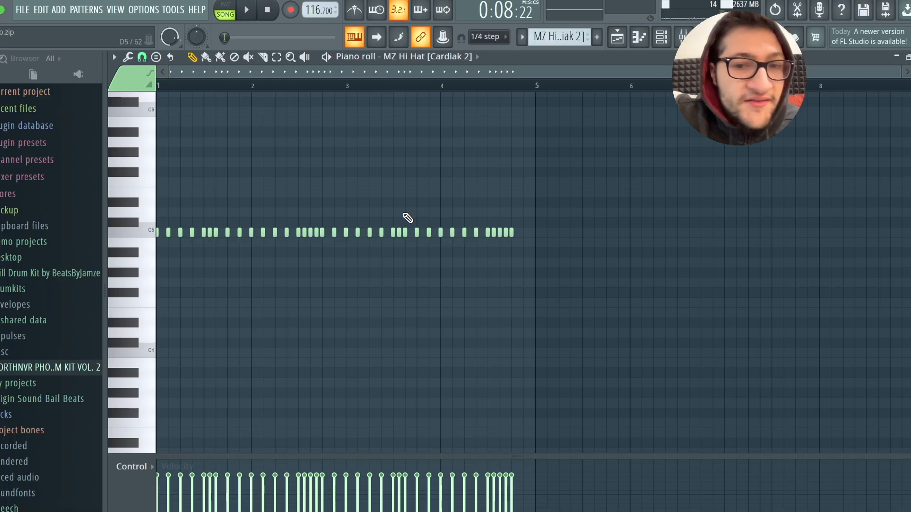
{"action": "key", "text": "space"}
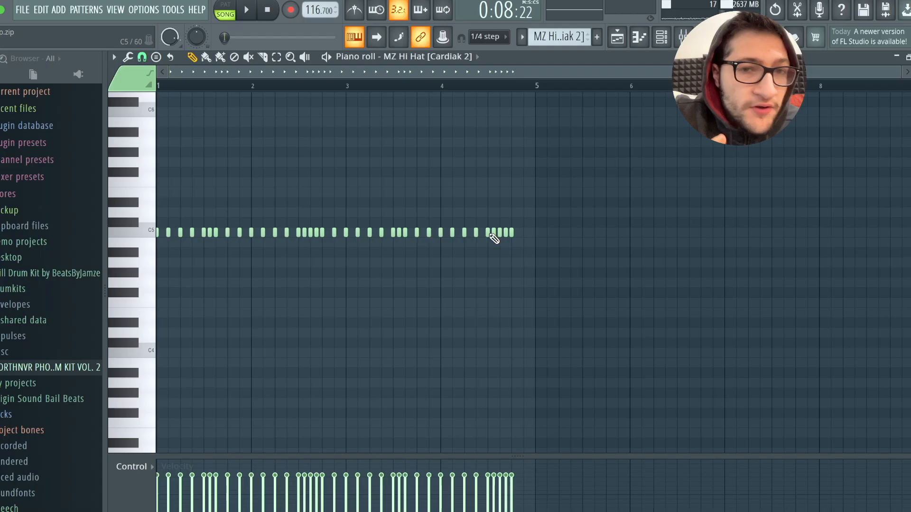
Open the MZ 808 [Spinz OD] pattern in the piano roll, examine its closing C#5 and C5 notes, and play it
{"action": "left_click", "coordinate": [621, 38]}
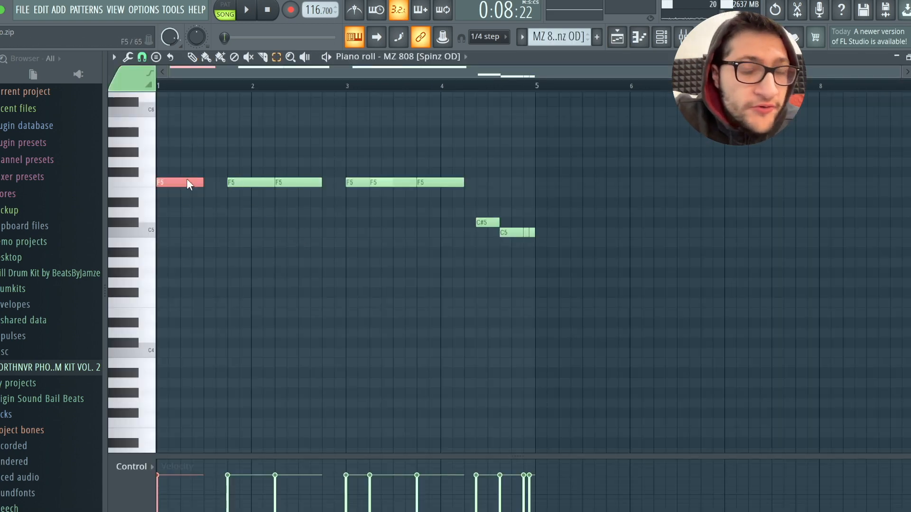
{"action": "left_click_drag", "start_coordinate": [453, 207], "coordinate": [529, 235]}
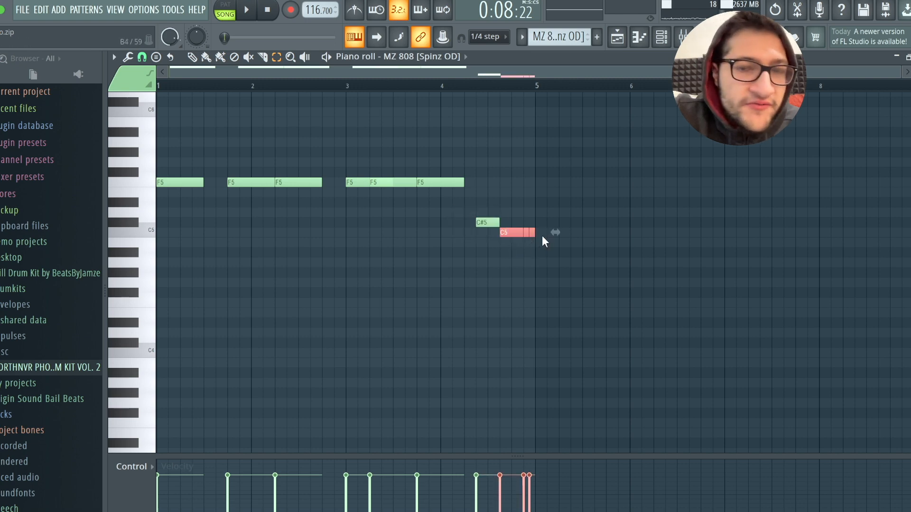
{"action": "left_click", "coordinate": [413, 245]}
{"action": "key", "text": "space"}
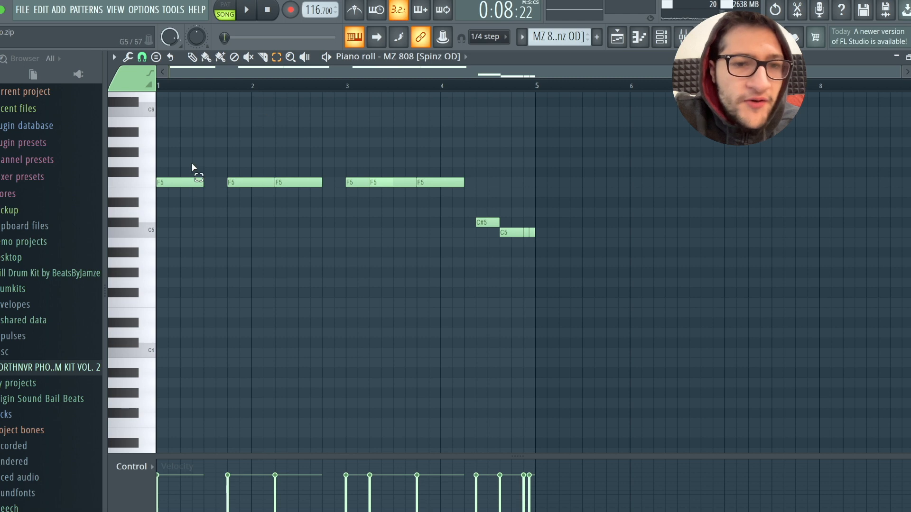
Examine the rhythm of the MZ 808 pattern note by note, from the first F5 to the C#5 after bar 4
{"action": "left_click_drag", "start_coordinate": [192, 163], "coordinate": [158, 203]}
{"action": "left_click_drag", "start_coordinate": [213, 148], "coordinate": [244, 201]}
{"action": "left_click_drag", "start_coordinate": [306, 149], "coordinate": [286, 204]}
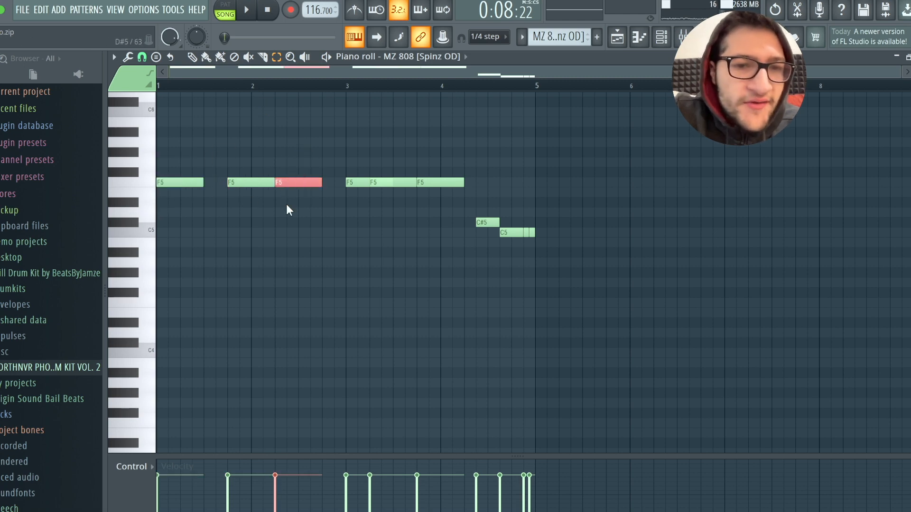
{"action": "left_click", "coordinate": [259, 142]}
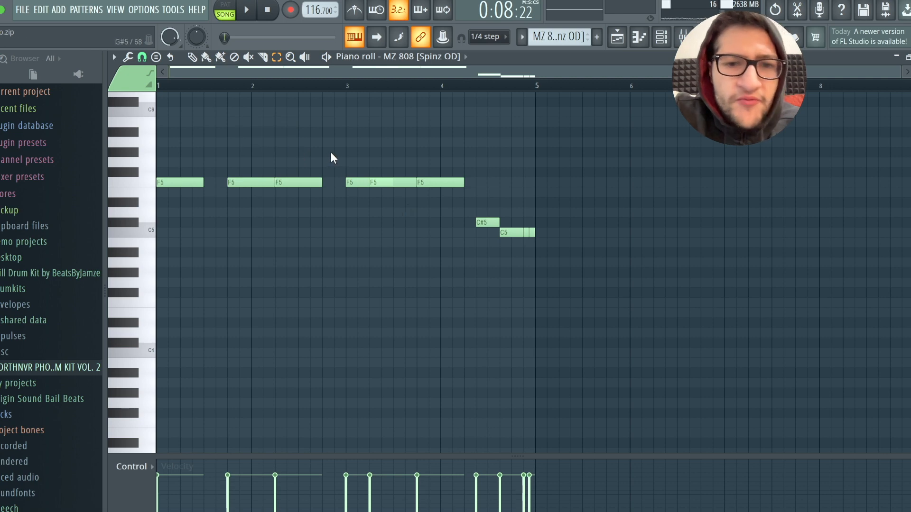
{"action": "left_click_drag", "start_coordinate": [335, 152], "coordinate": [352, 202]}
{"action": "left_click_drag", "start_coordinate": [404, 171], "coordinate": [404, 199]}
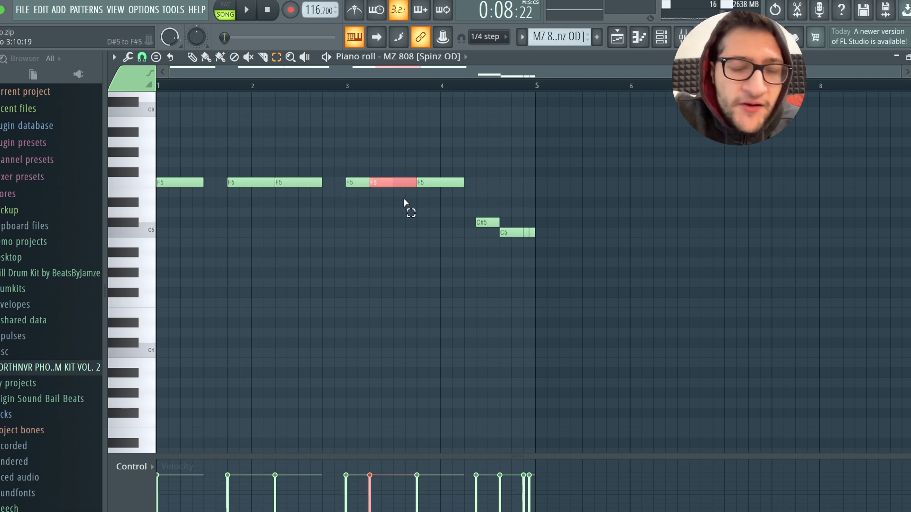
{"action": "left_click_drag", "start_coordinate": [466, 146], "coordinate": [483, 227]}
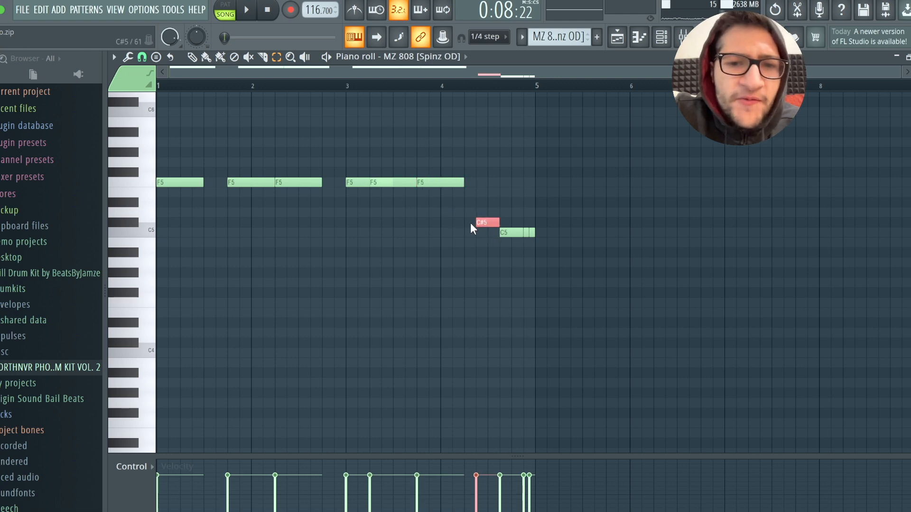
Inspect the run of C5 notes that ends the MZ 808 pattern just before bar 5
{"action": "left_click", "coordinate": [491, 181]}
{"action": "scroll", "coordinate": [490, 181], "scroll_direction": "up", "scroll_amount": 3}
{"action": "left_click_drag", "start_coordinate": [414, 233], "coordinate": [454, 235]}
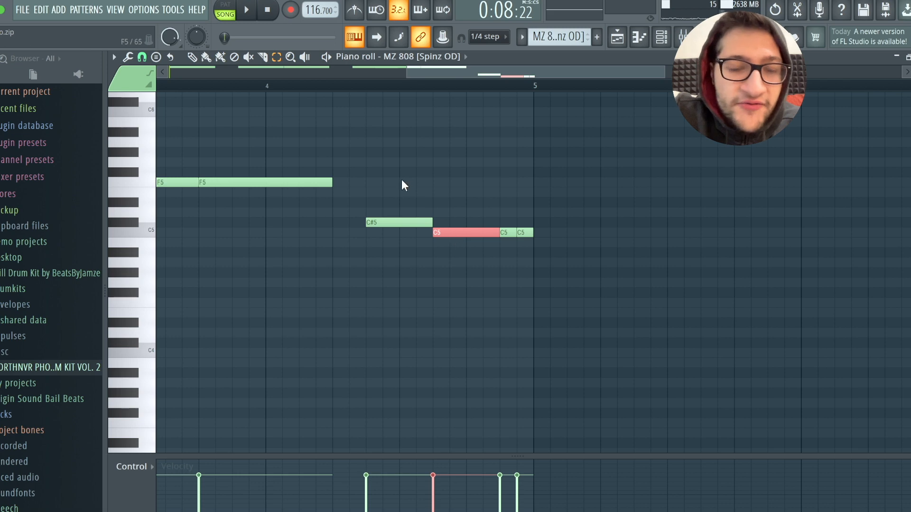
{"action": "left_click_drag", "start_coordinate": [401, 180], "coordinate": [420, 186]}
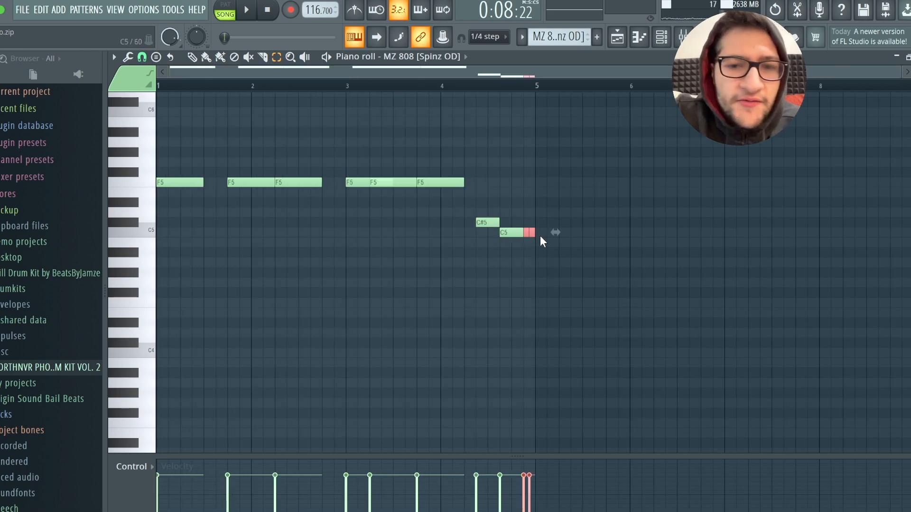
Play the Bang Vox clips, the MZ Open Hat [Remedy] pattern and the Snare Rolls pattern to review them
{"action": "scroll", "coordinate": [540, 236], "scroll_direction": "up", "scroll_amount": 3}
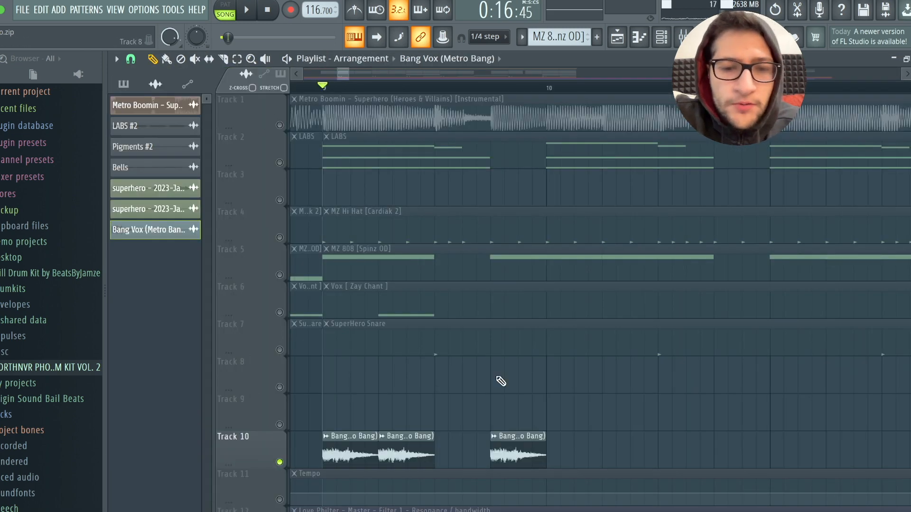
{"action": "key", "text": "space"}
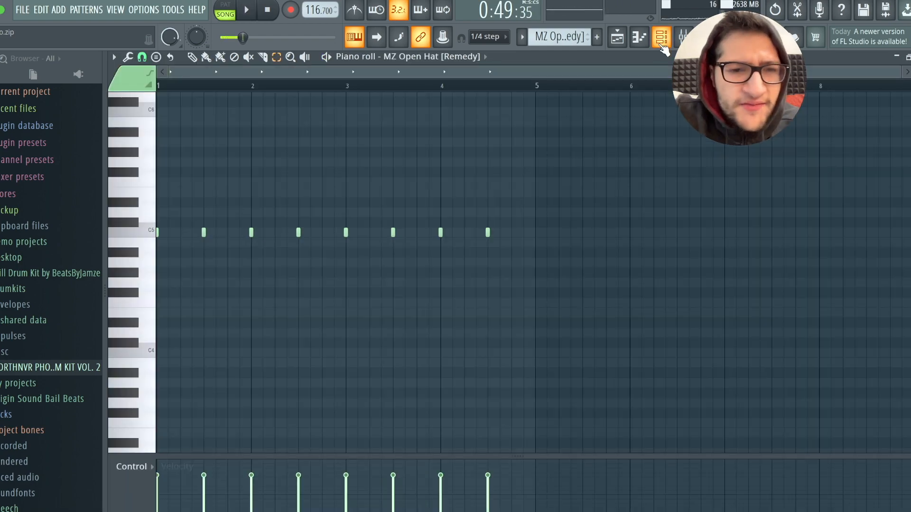
{"action": "key", "text": "space"}
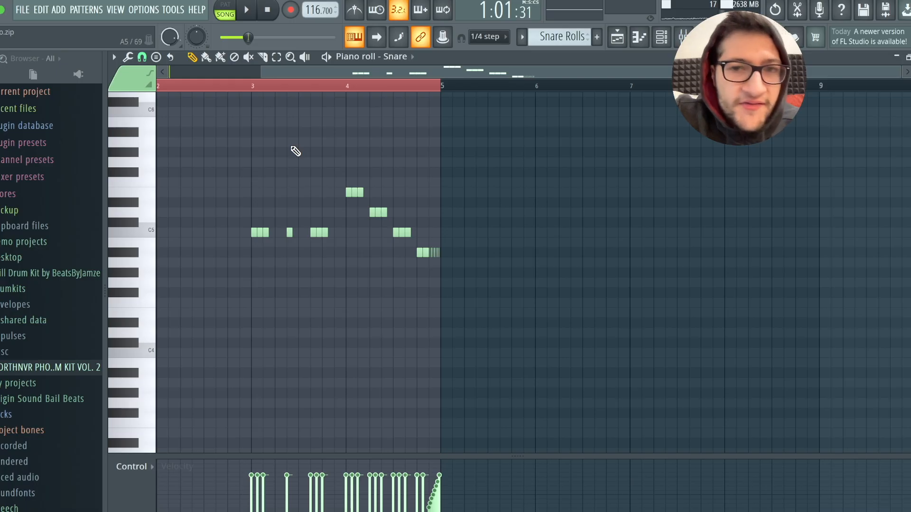
{"action": "key", "text": "space"}
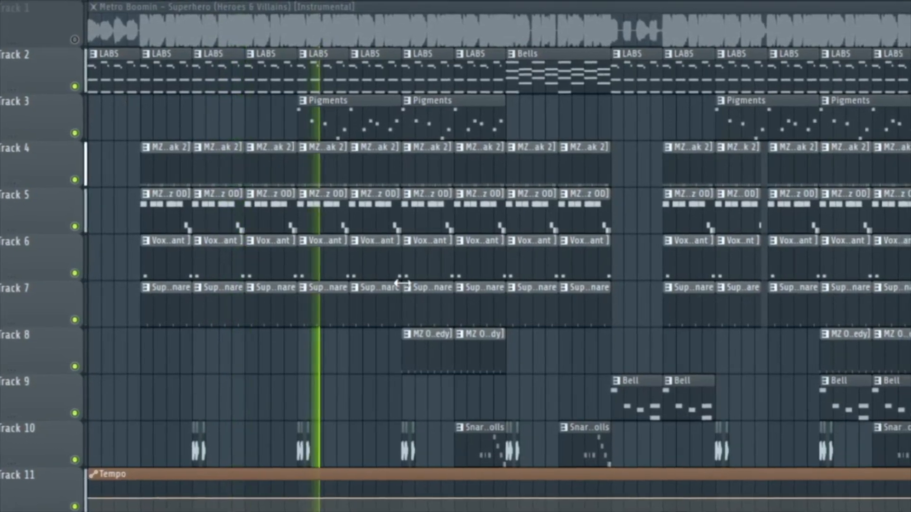
Listen to the arrangement from the open hat section, the Bells section and the following Bell section
{"action": "left_click", "coordinate": [406, 2]}
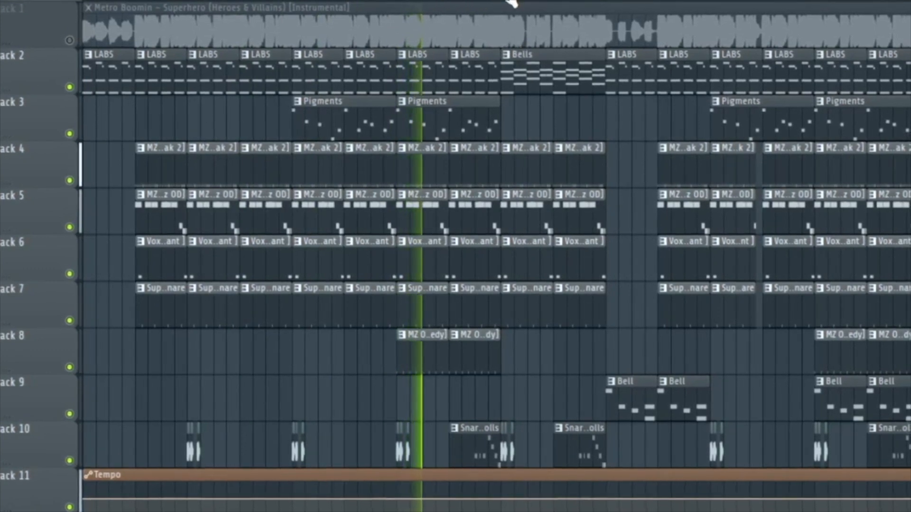
{"action": "left_click", "coordinate": [491, 2]}
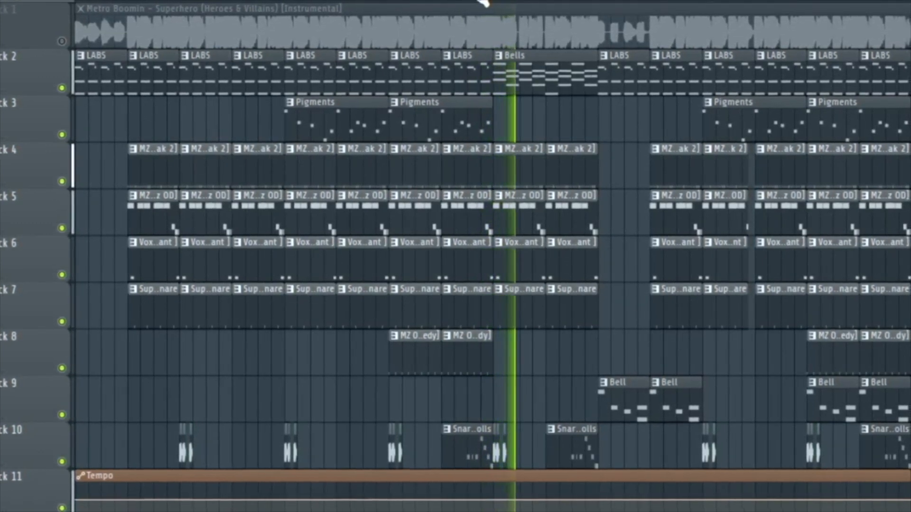
{"action": "left_click", "coordinate": [605, 3]}
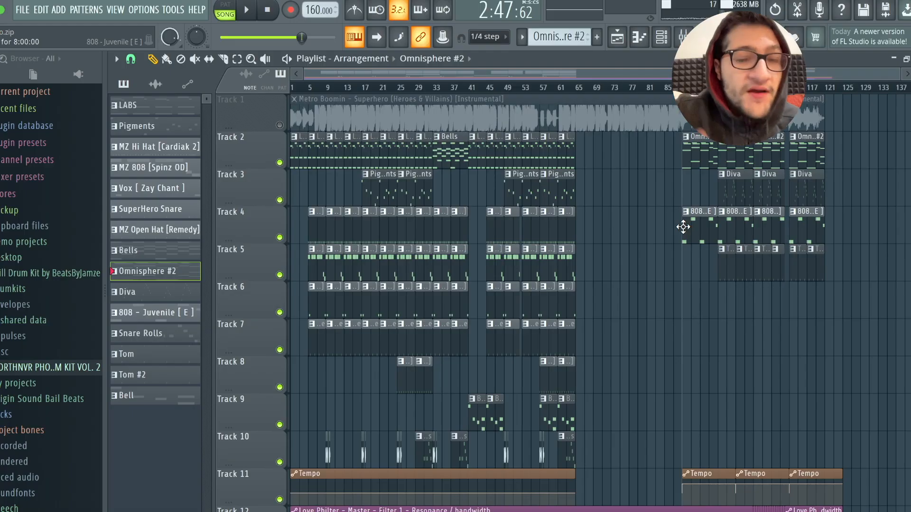
Open the Omnisphere #2 pattern from bar 89 in the piano roll and examine the first chord's G2 bass note
{"action": "scroll", "coordinate": [713, 239], "scroll_direction": "up", "scroll_amount": 8}
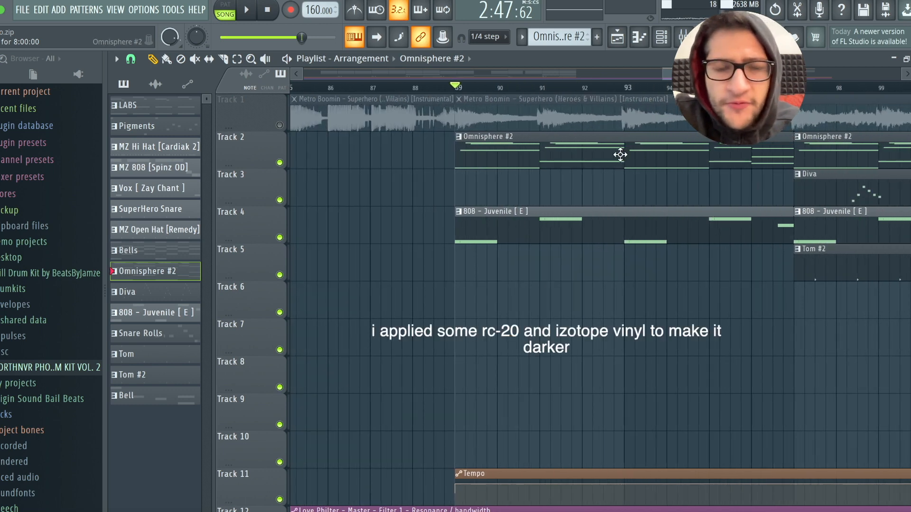
{"action": "double_click", "coordinate": [620, 155]}
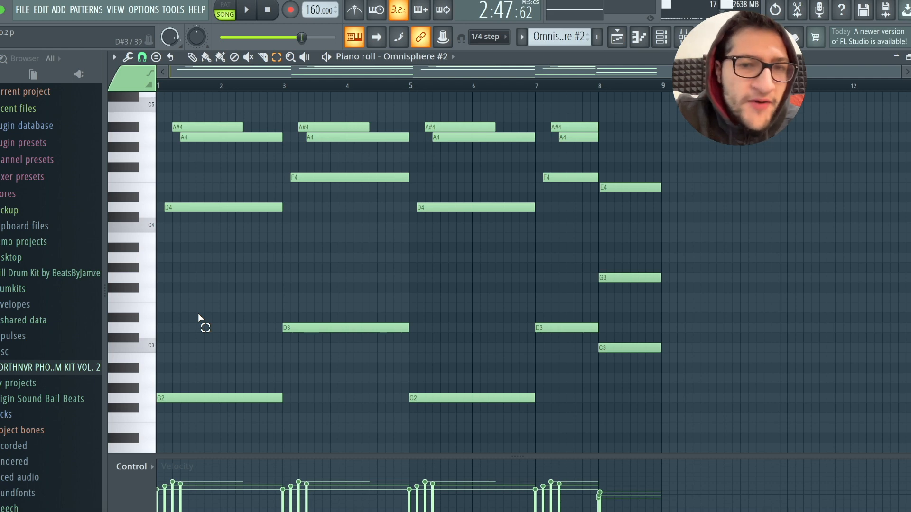
{"action": "left_click_drag", "start_coordinate": [198, 313], "coordinate": [197, 401]}
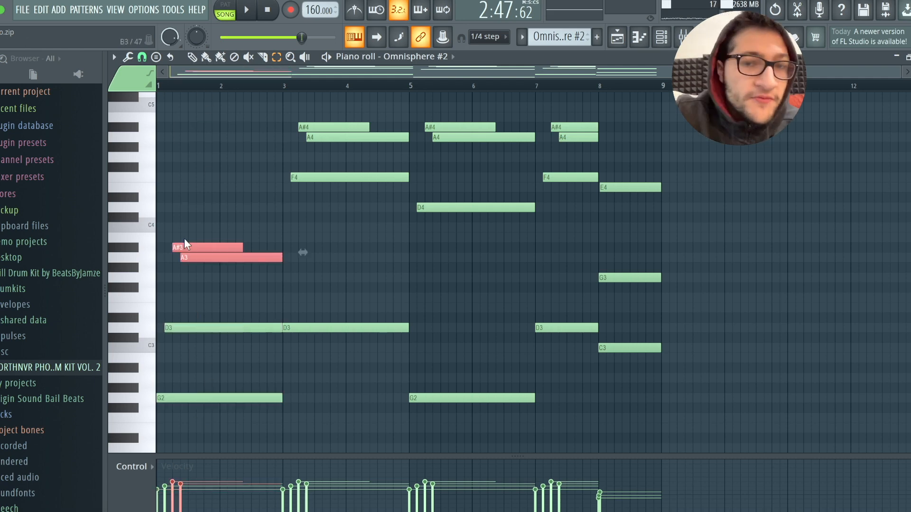
Try lowering the first chord's upper notes by octaves to compare close voicings, and restore them to D4, A#4 and A4
{"action": "key", "text": "ctrl+Down"}
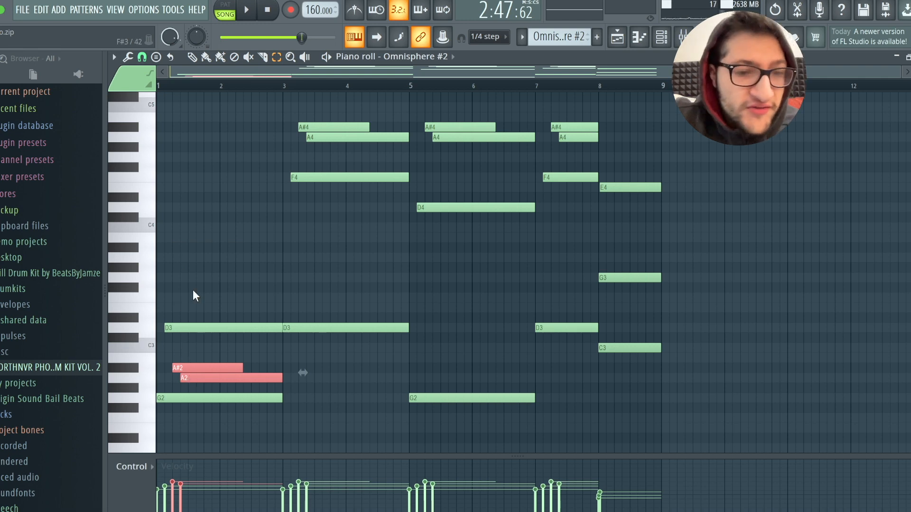
{"action": "key", "text": "ctrl+Up"}
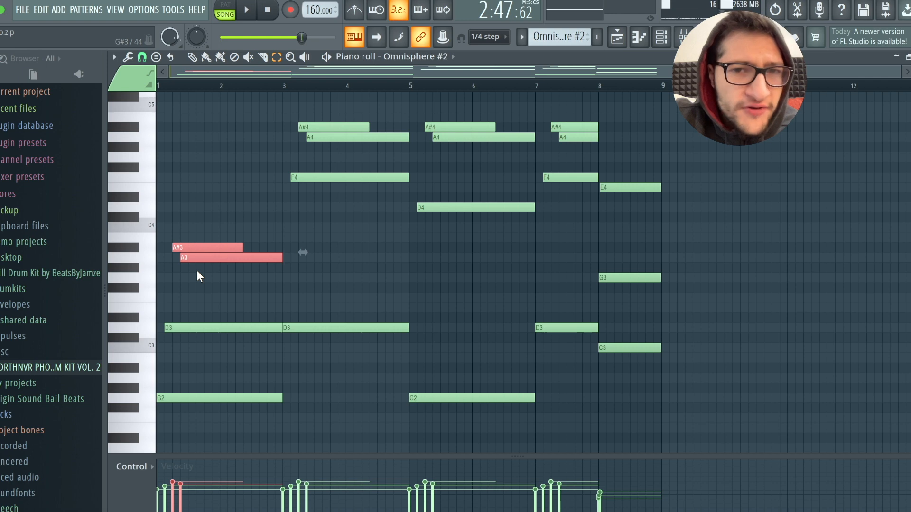
{"action": "key", "text": "ctrl+Up"}
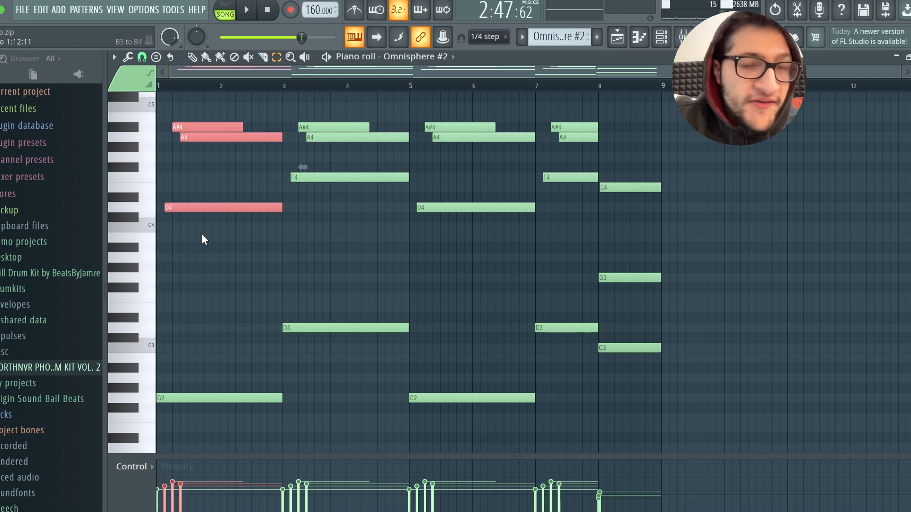
Try lowering the second chord's upper notes by one octave to F3, A#3 and A3, and examine each note
{"action": "key", "text": "ctrl+Down"}
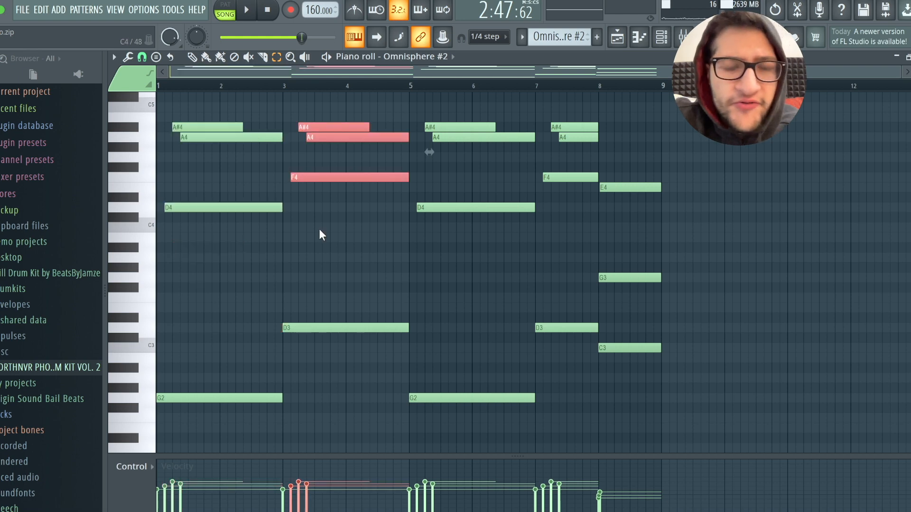
{"action": "key", "text": "ctrl+Down"}
{"action": "left_click_drag", "start_coordinate": [278, 234], "coordinate": [323, 324]}
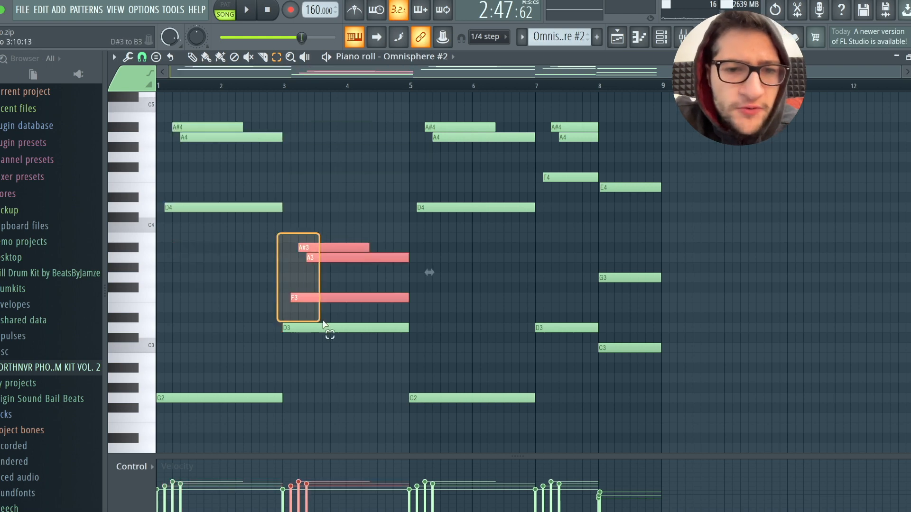
{"action": "left_click_drag", "start_coordinate": [284, 285], "coordinate": [312, 305]}
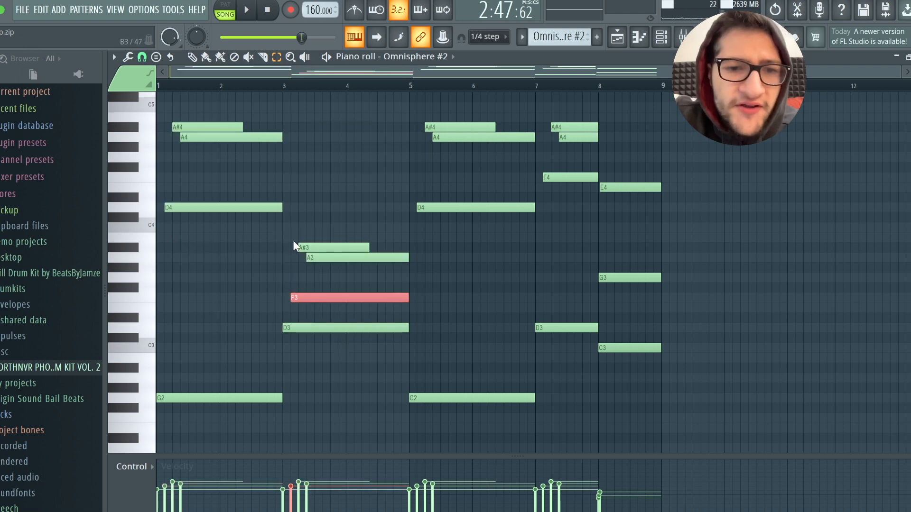
{"action": "left_click_drag", "start_coordinate": [293, 246], "coordinate": [302, 257]}
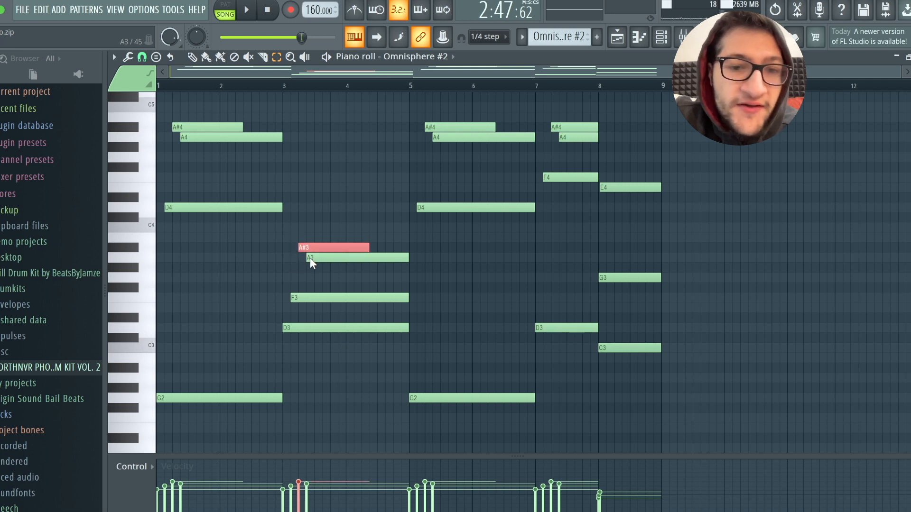
{"action": "left_click", "coordinate": [310, 258]}
{"action": "left_click", "coordinate": [306, 254]}
Select the full first chord to examine it, and try shifting the last chord's upper notes up one octave
{"action": "left_click_drag", "start_coordinate": [173, 104], "coordinate": [219, 403]}
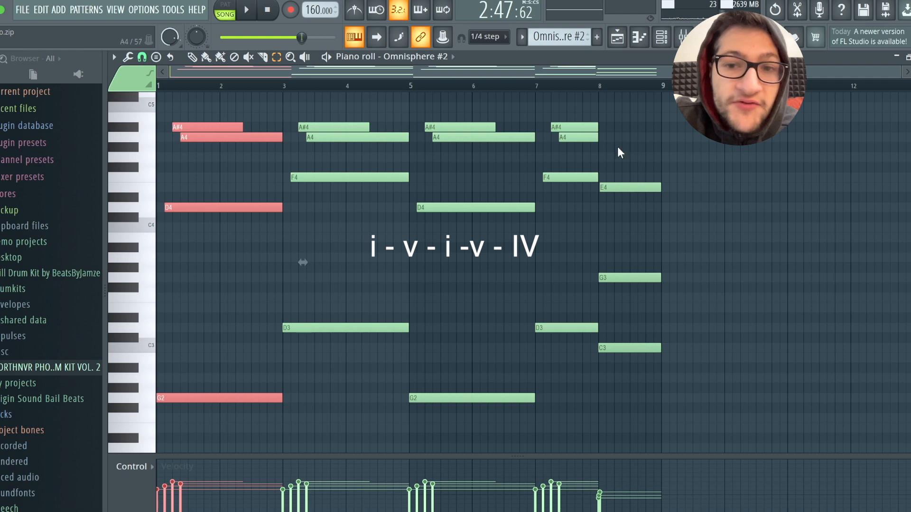
{"action": "left_click_drag", "start_coordinate": [623, 189], "coordinate": [625, 311]}
{"action": "key", "text": "ctrl+Up"}
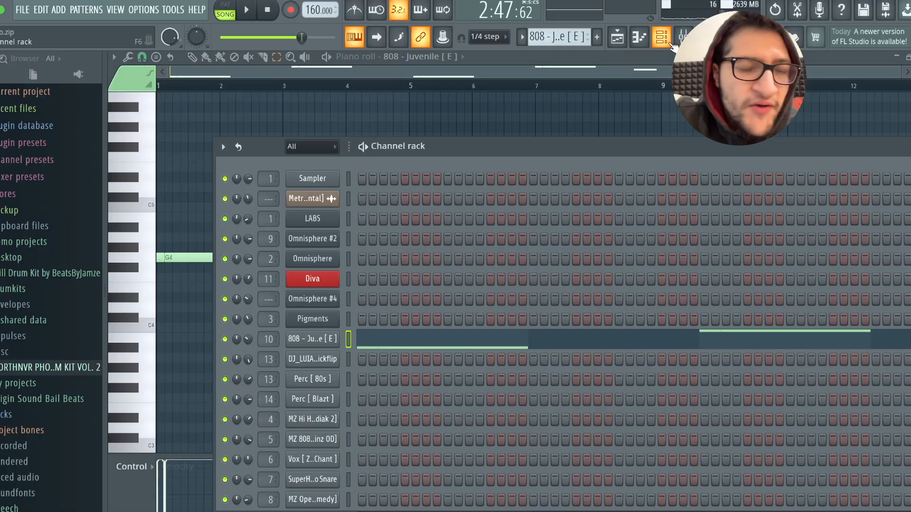
Open the 808 - Juvenile [ E ] channel's sampler settings and inspect its waveform
{"action": "left_click", "coordinate": [301, 346]}
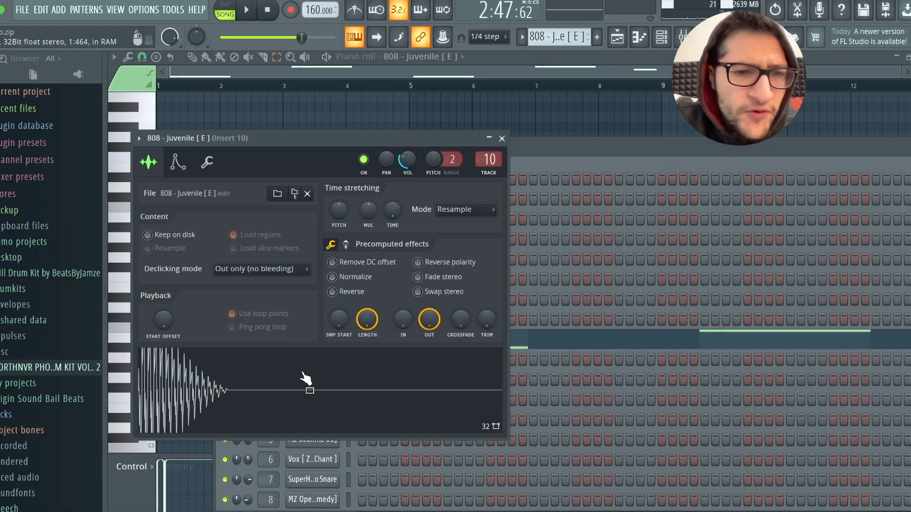
{"action": "left_click", "coordinate": [188, 63]}
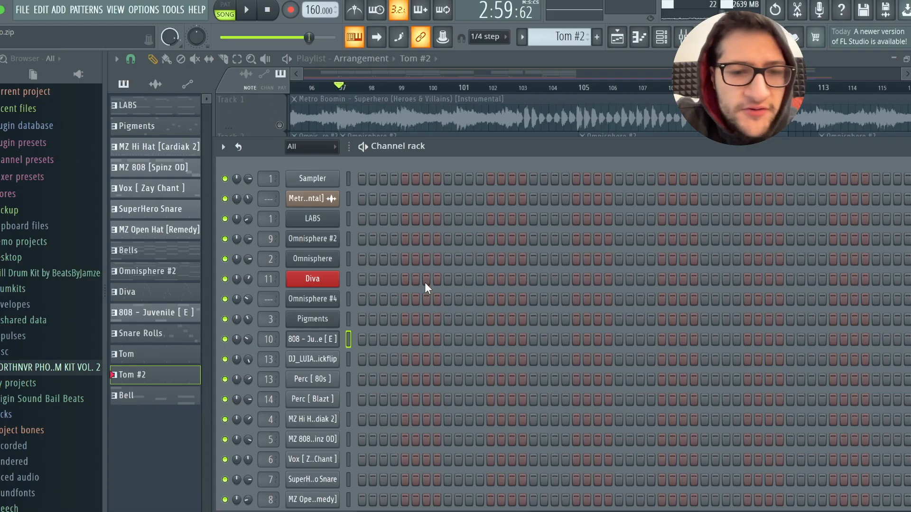
Play the Tom #2 pattern on Track 5 from bar 97 to review its hits
{"action": "scroll", "coordinate": [422, 284], "scroll_direction": "down", "scroll_amount": 2}
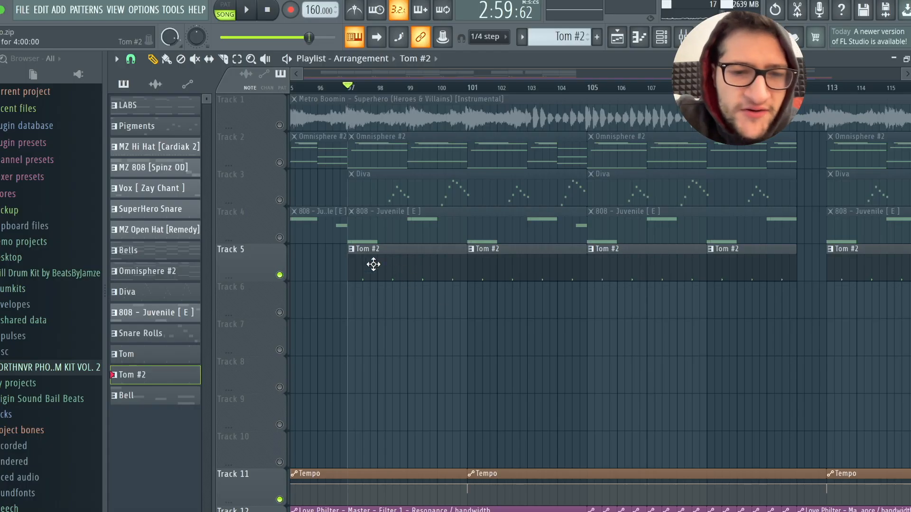
{"action": "scroll", "coordinate": [374, 264], "scroll_direction": "up", "scroll_amount": 3}
{"action": "key", "text": "space"}
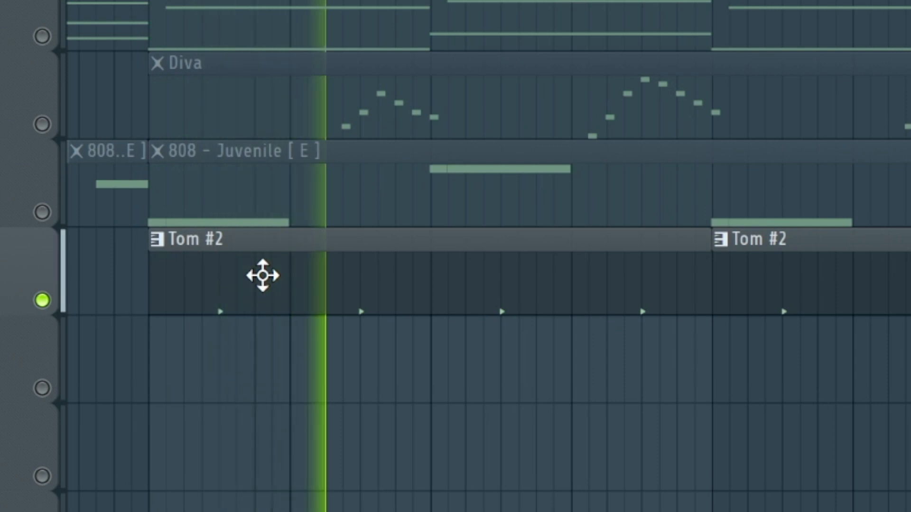
Compare the Diva melody notes with the Omnisphere #2 chords in the piano roll, and try shifting the melody by one octave
{"action": "key", "text": "space"}
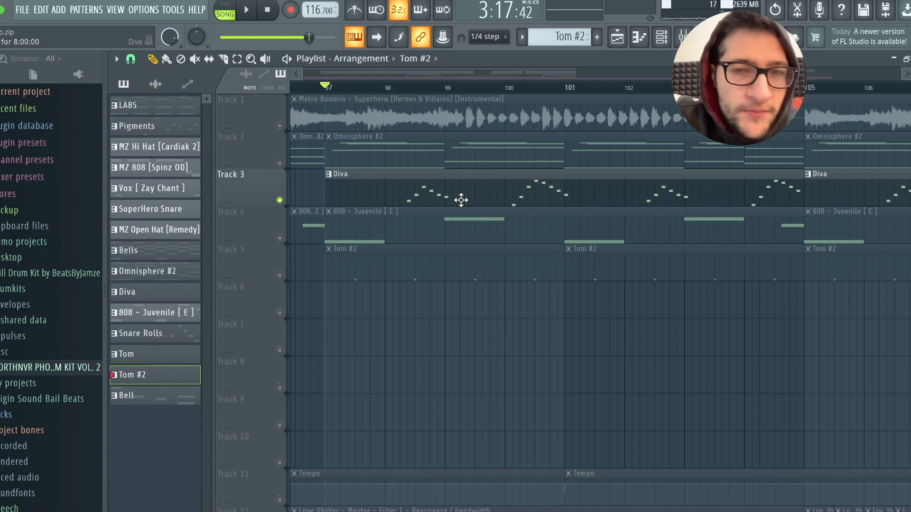
{"action": "double_click", "coordinate": [461, 200]}
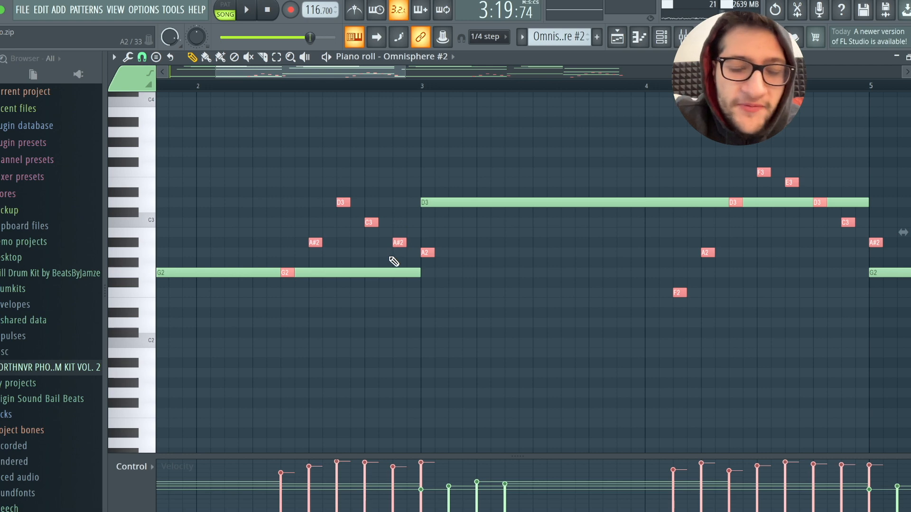
{"action": "scroll", "coordinate": [391, 259], "scroll_direction": "up", "scroll_amount": 2}
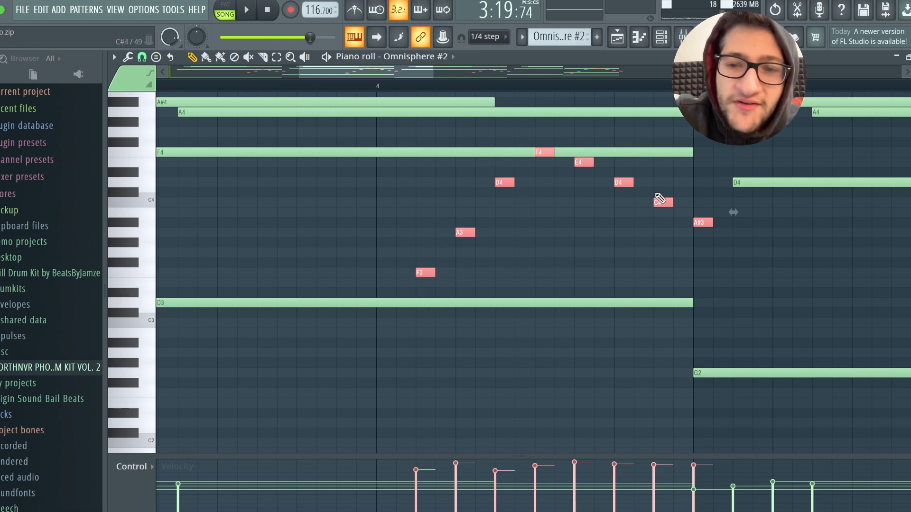
{"action": "scroll", "coordinate": [697, 218], "scroll_direction": "down", "scroll_amount": 1}
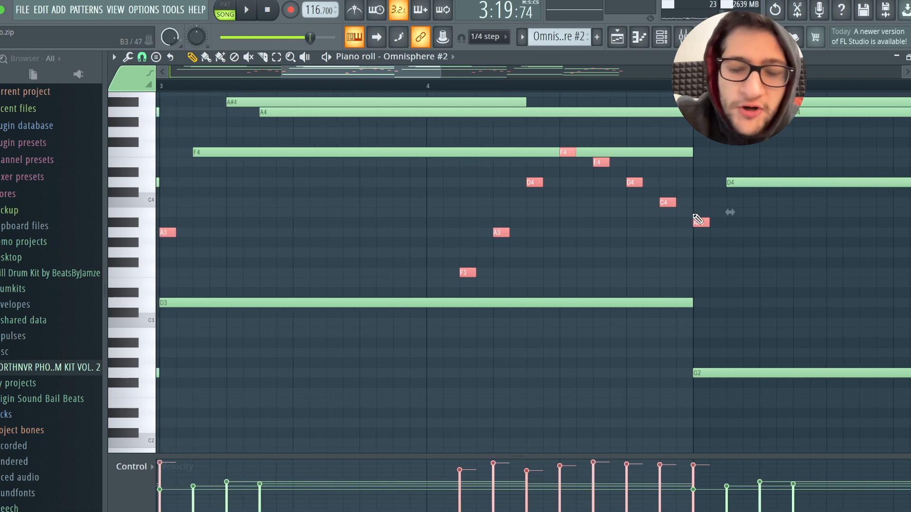
{"action": "key", "text": "ctrl+Down"}
{"action": "key", "text": "ctrl+Up"}
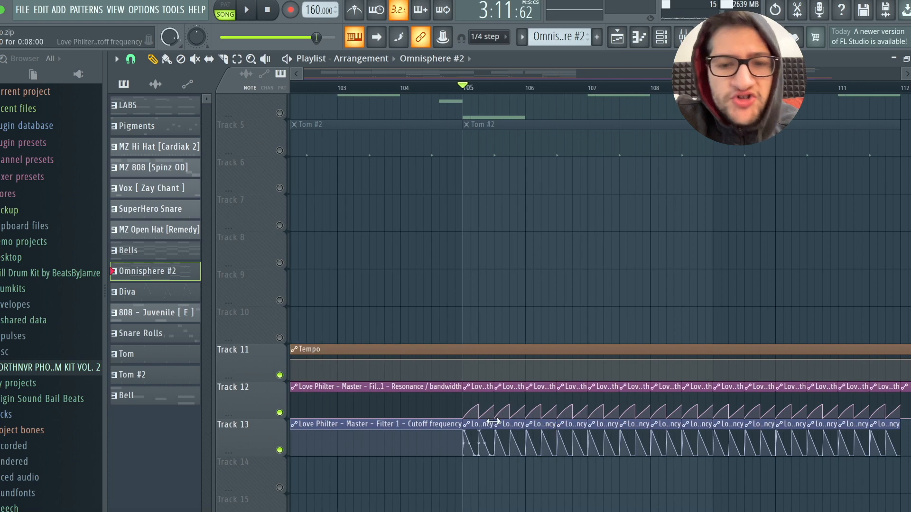
Examine the Love Philter resonance and cutoff frequency automation clips on Tracks 12 and 13 from bar 105
{"action": "scroll", "coordinate": [515, 424], "scroll_direction": "up", "scroll_amount": 3, "text": "ctrl"}
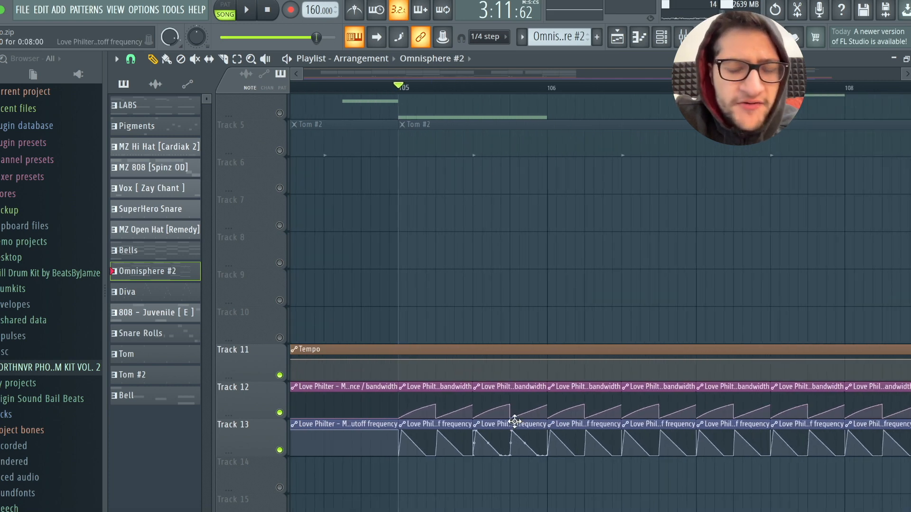